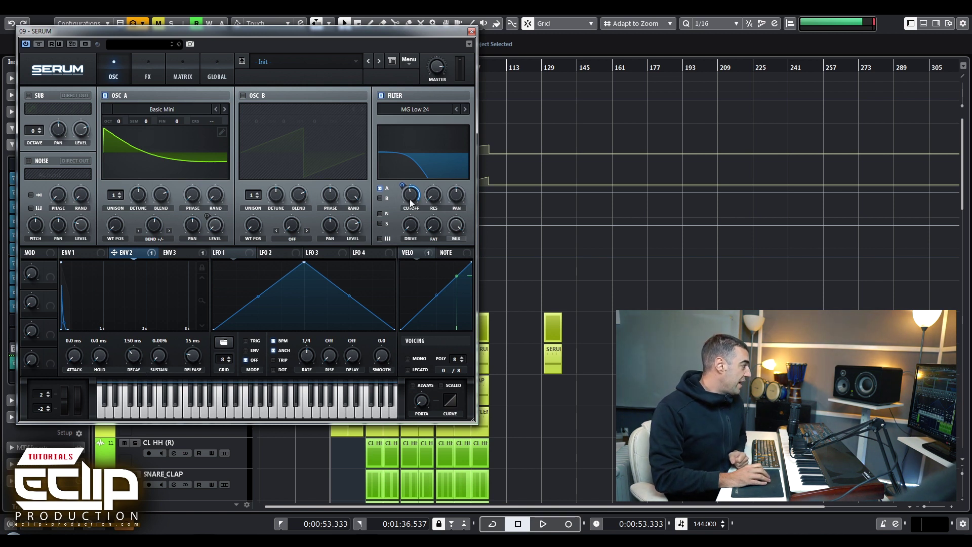
Step: Review the Env 2, Env 3 and Velo assignments in Serum's modulation matrix and return to the oscillator page
{"action": "left_click", "coordinate": [182, 71]}
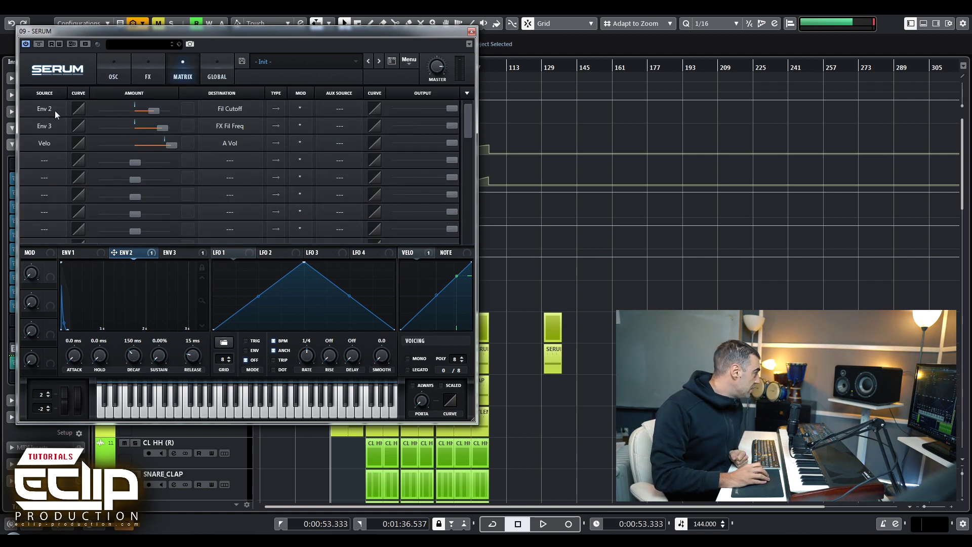
{"action": "mouse_move", "coordinate": [156, 112]}
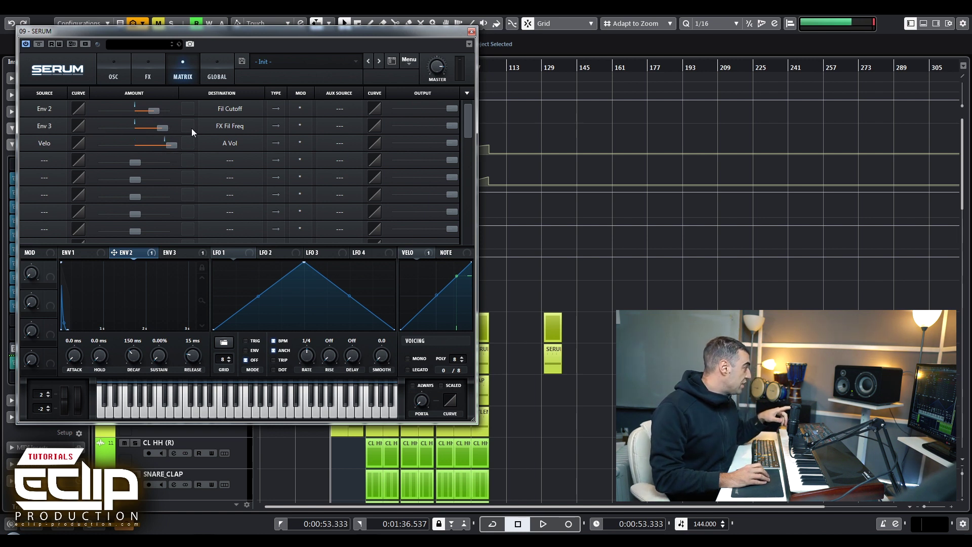
{"action": "left_click", "coordinate": [137, 67]}
{"action": "left_click", "coordinate": [113, 76]}
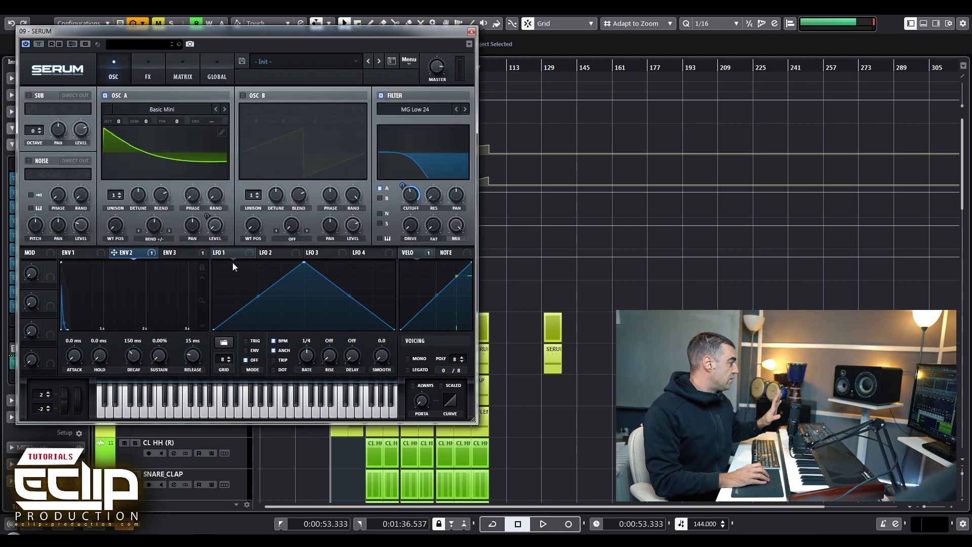
Step: Play back the bass from Serum's effects page and switch on the MG Low 6 filter effect
{"action": "left_click", "coordinate": [148, 73]}
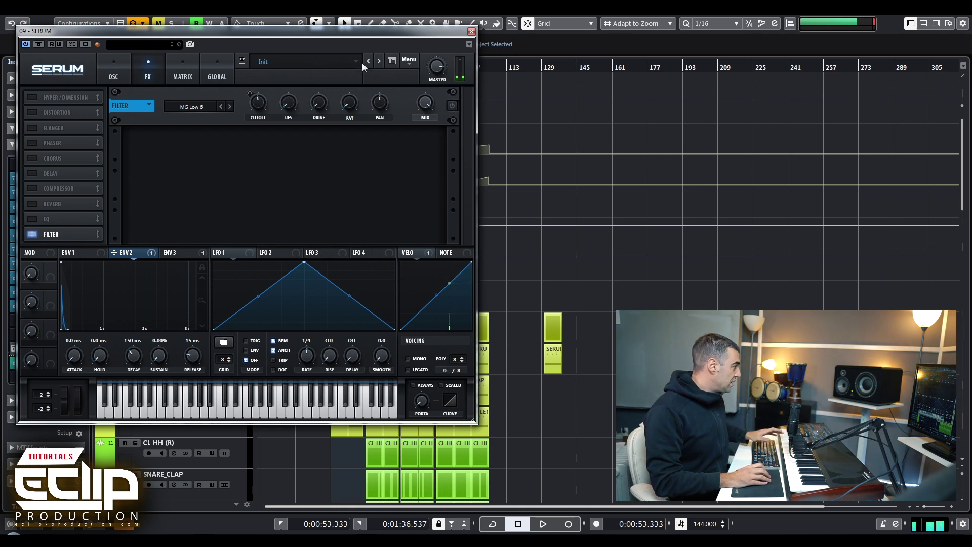
{"action": "left_click_drag", "start_coordinate": [351, 31], "coordinate": [631, 97]}
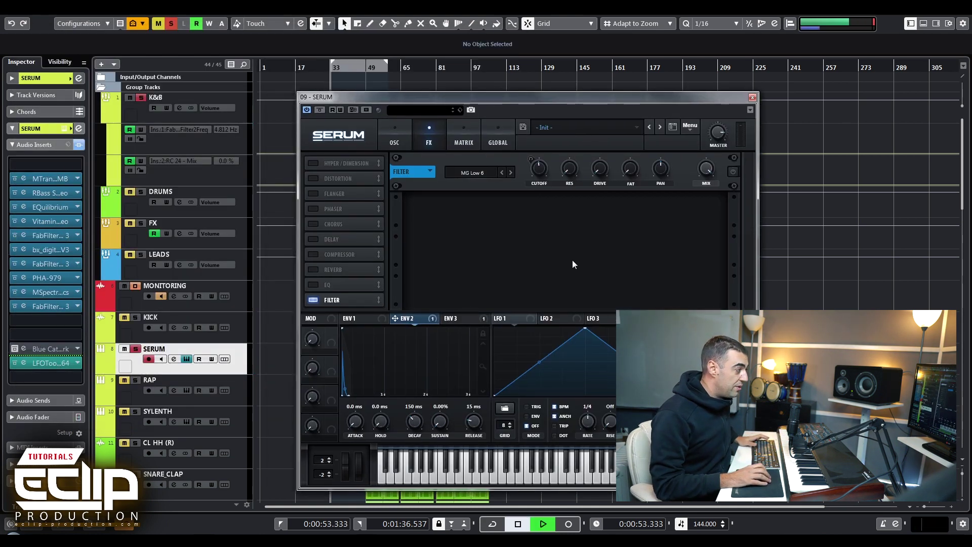
{"action": "key", "text": "space"}
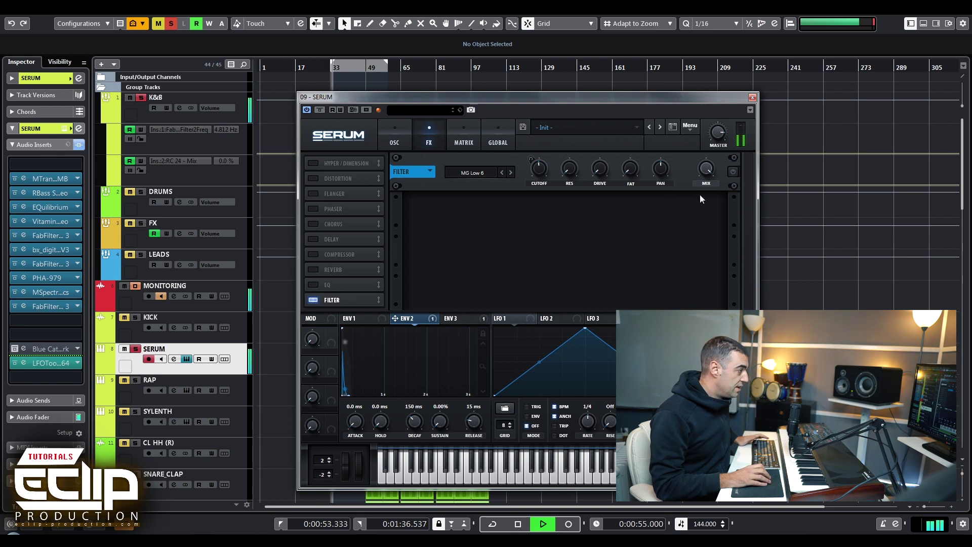
{"action": "key", "text": "space"}
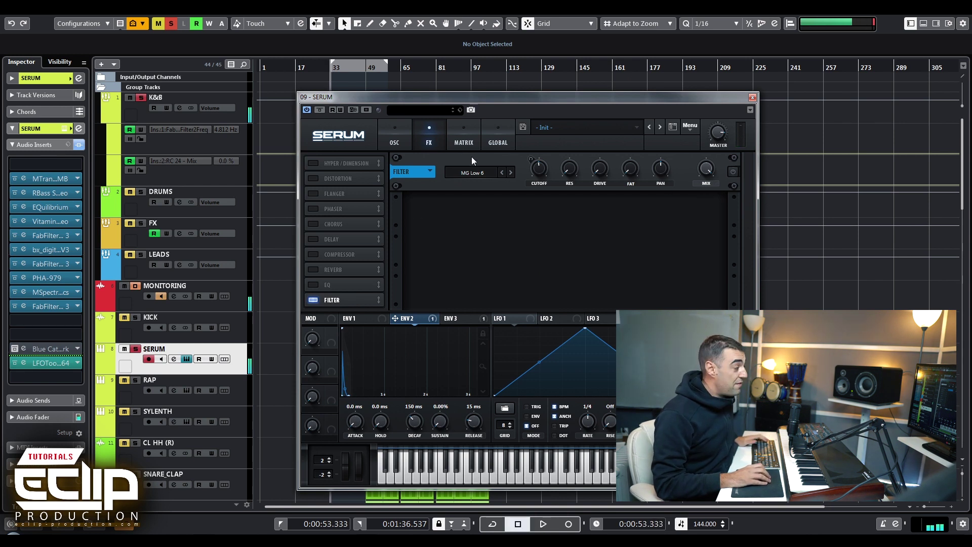
{"action": "left_click", "coordinate": [733, 172]}
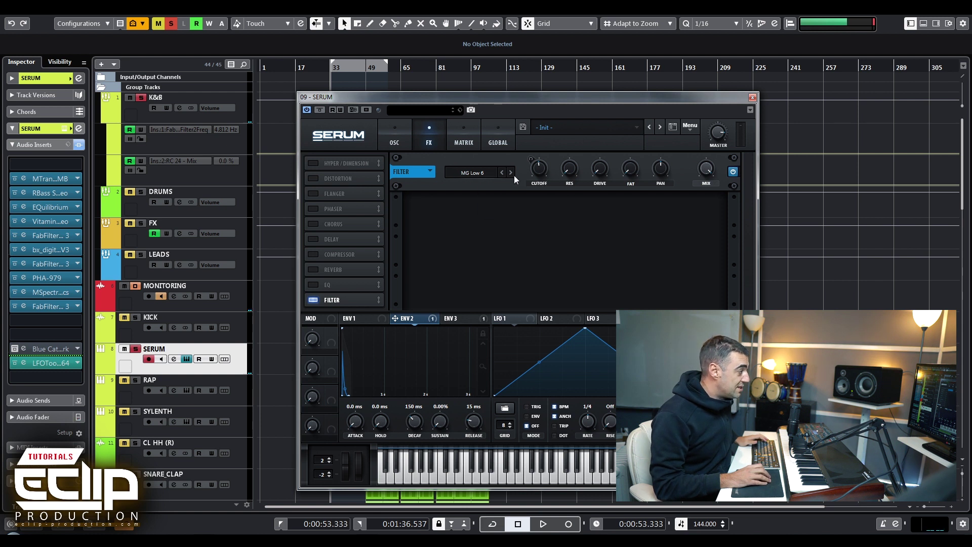
Step: Examine how Env 3 modulates the effects filter cutoff and check its amount in the modulation matrix
{"action": "mouse_move", "coordinate": [539, 170]}
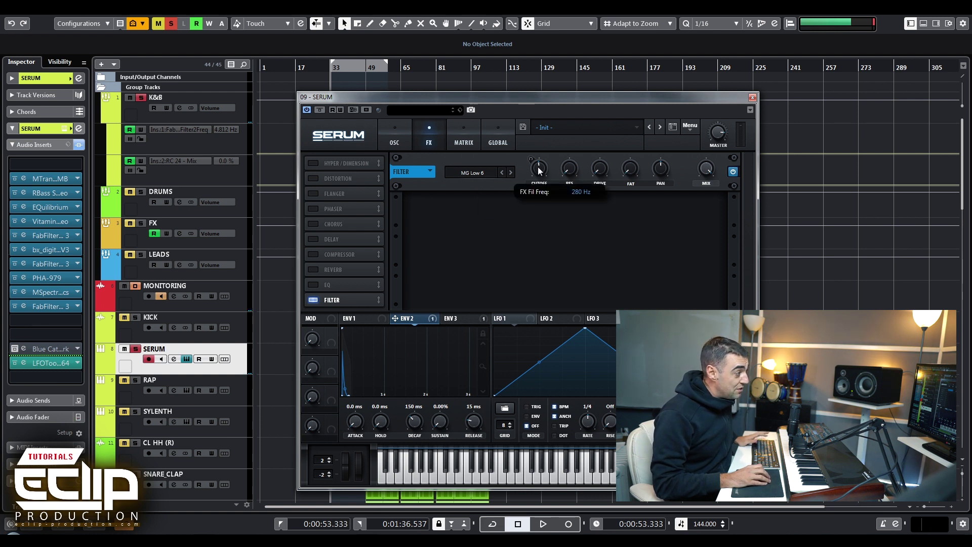
{"action": "left_click", "coordinate": [460, 319]}
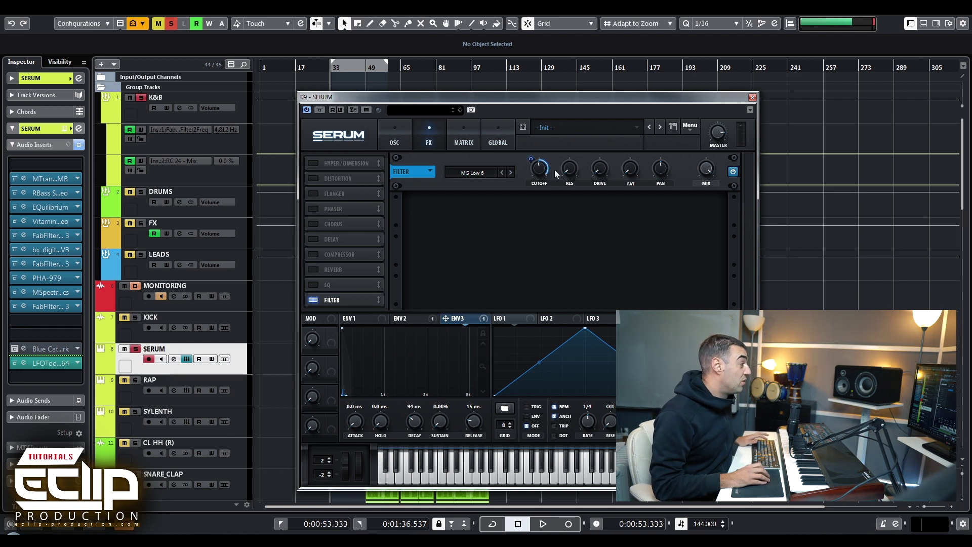
{"action": "left_click", "coordinate": [466, 148]}
{"action": "mouse_move", "coordinate": [444, 194]}
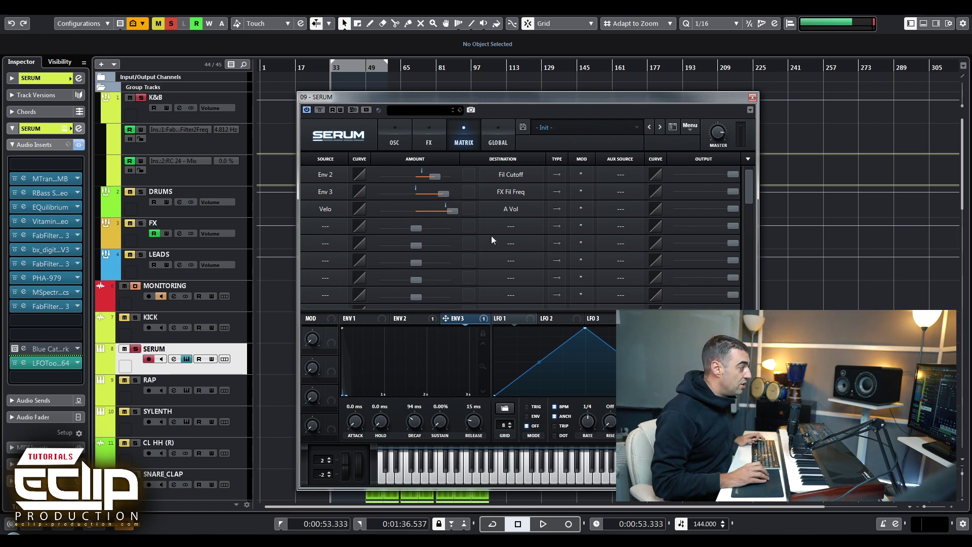
Step: Return to the oscillator page and compare the decay curves of Env 2 and Env 3
{"action": "left_click", "coordinate": [394, 140]}
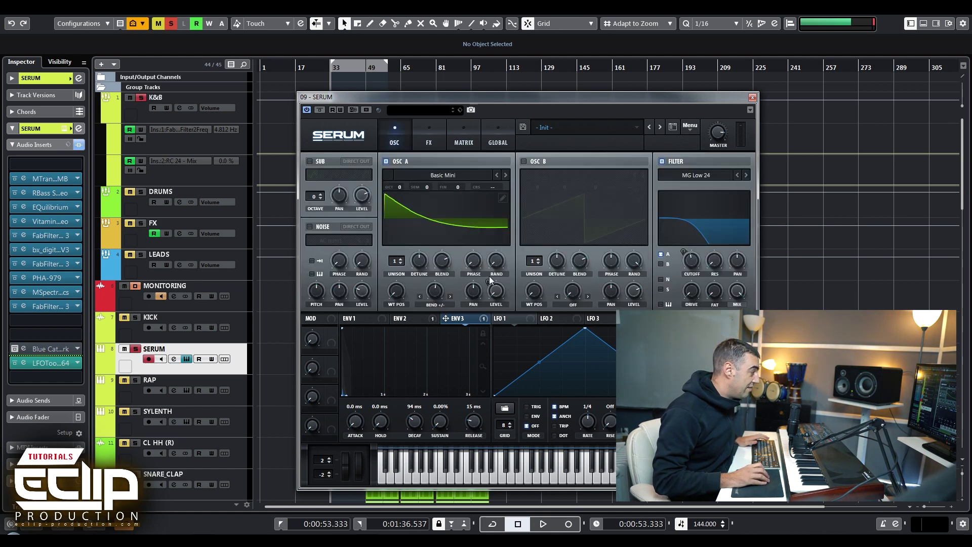
{"action": "left_click", "coordinate": [413, 322]}
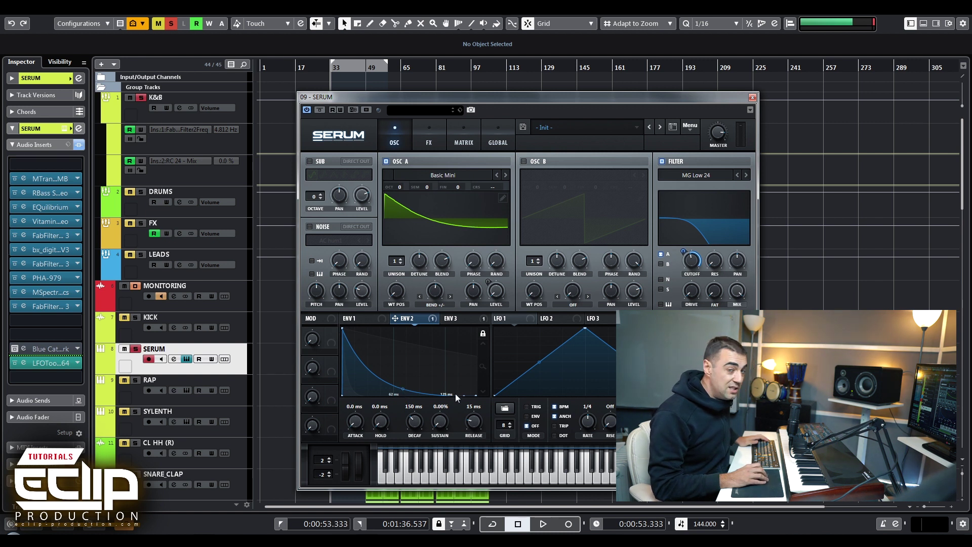
{"action": "left_click", "coordinate": [451, 318]}
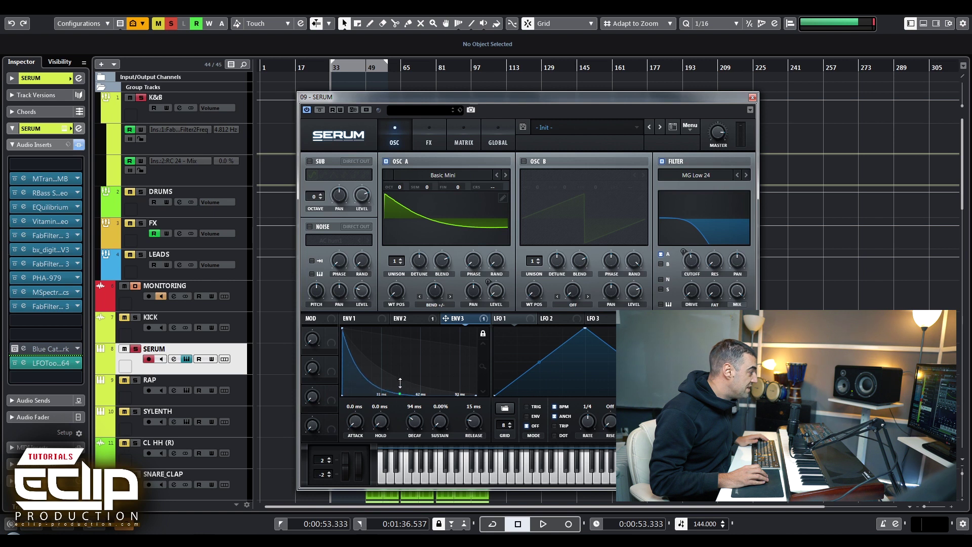
{"action": "left_click_drag", "start_coordinate": [400, 394], "coordinate": [404, 392]}
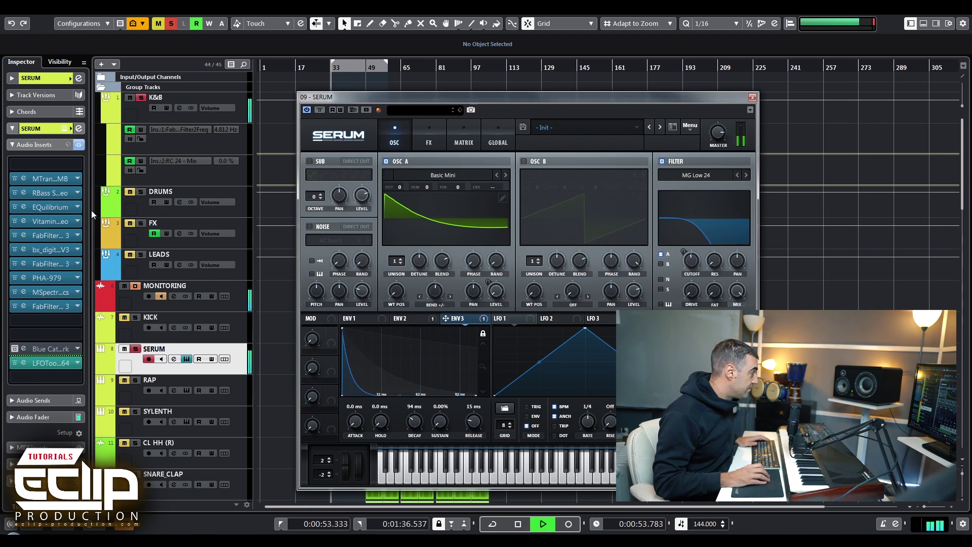
Step: Bypass all audio inserts on the SERUM track and play back the unprocessed bass
{"action": "left_click", "coordinate": [78, 145]}
{"action": "key", "text": "space"}
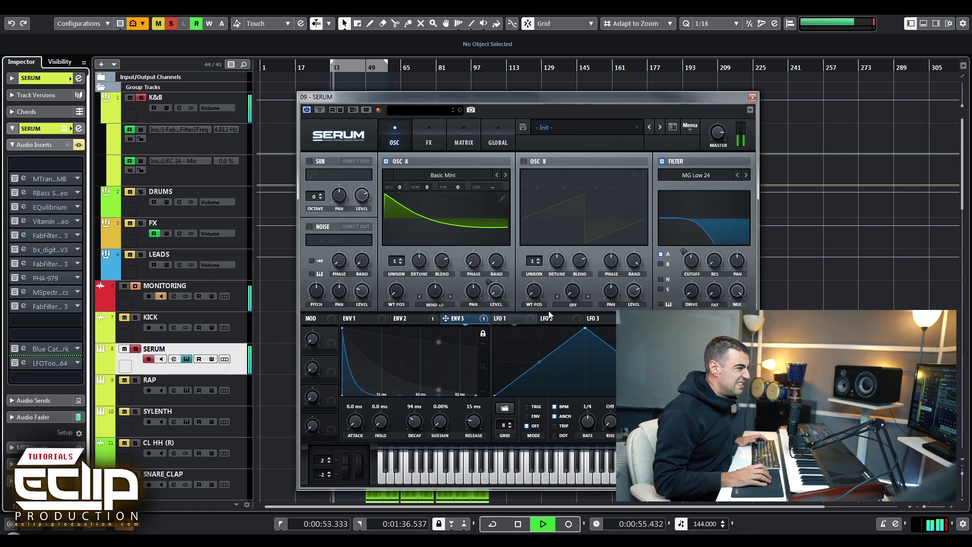
{"action": "key", "text": "space"}
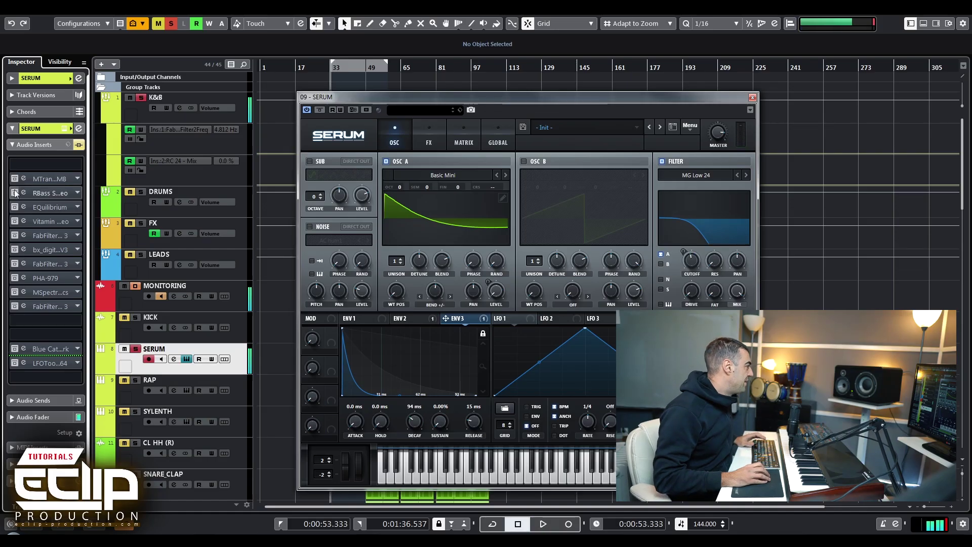
Step: Reactivate the MTransientMB and RBass Stereo inserts on the SERUM track, viewing their settings and closing the RBass window
{"action": "left_click", "coordinate": [48, 179]}
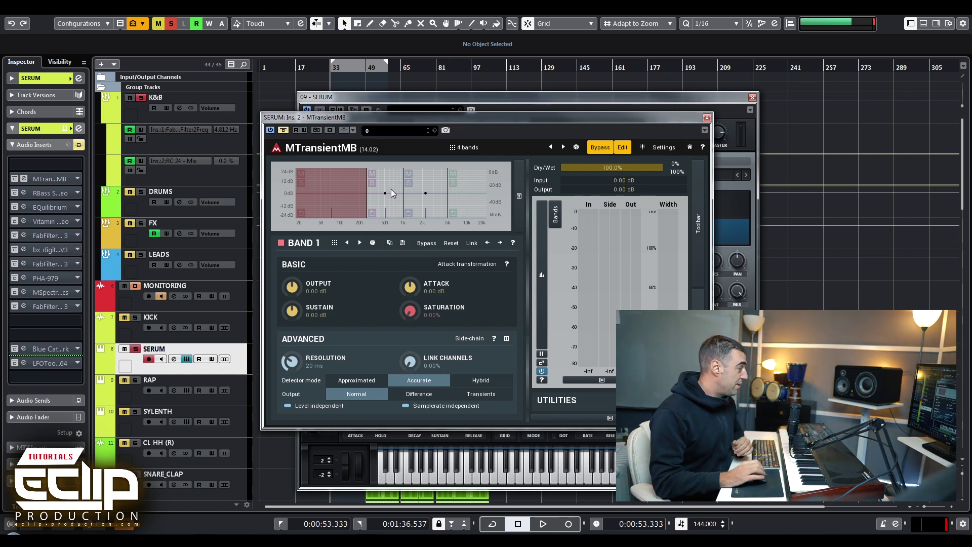
{"action": "left_click", "coordinate": [281, 130]}
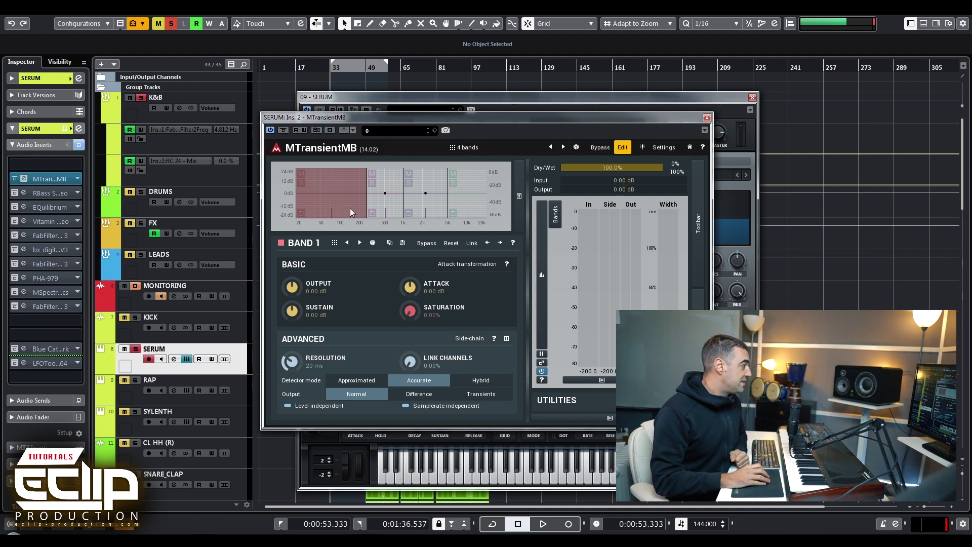
{"action": "mouse_move", "coordinate": [366, 203]}
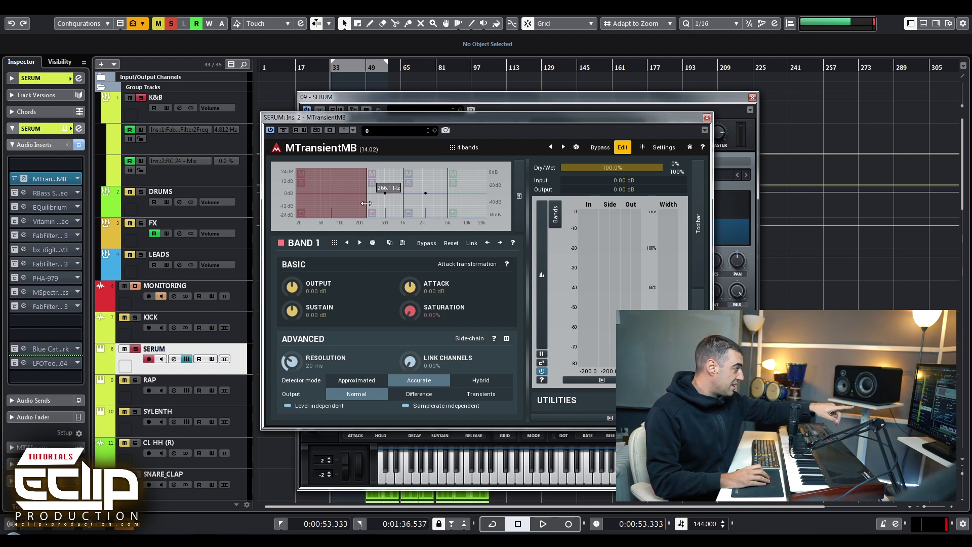
{"action": "left_click", "coordinate": [48, 193]}
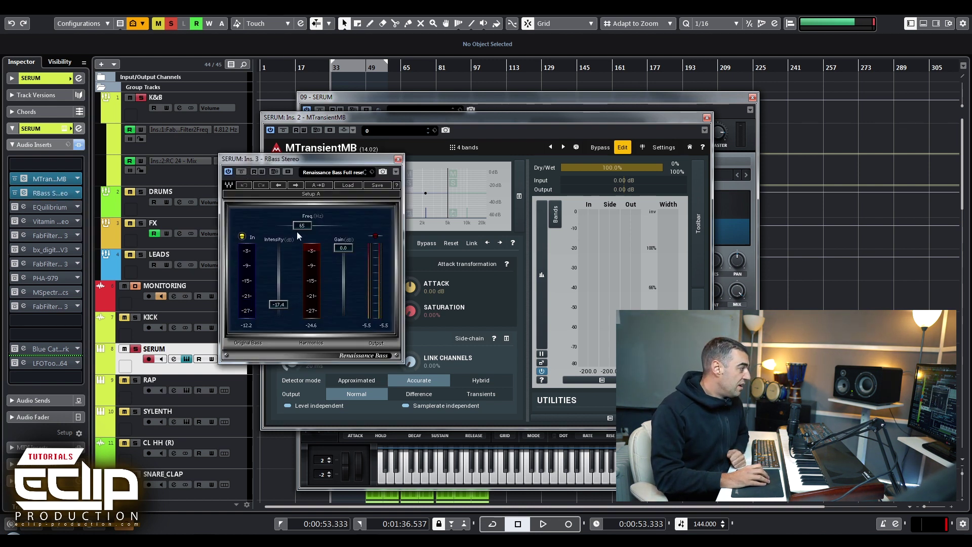
{"action": "left_click", "coordinate": [398, 159]}
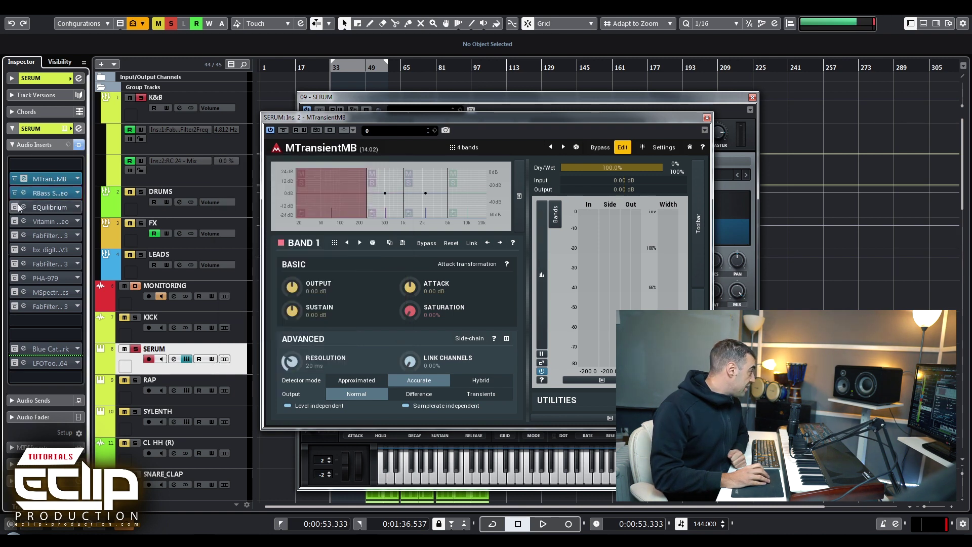
Step: Reactivate the EQuilibrium insert and compare its 31.6 Hz high-pass filter off and on during playback, leaving it on
{"action": "left_click", "coordinate": [25, 208]}
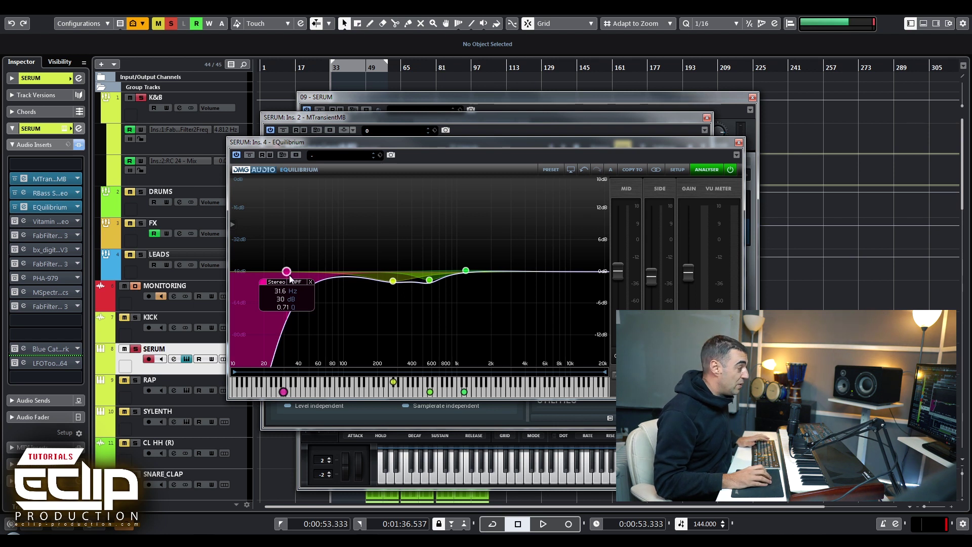
{"action": "key", "text": "space"}
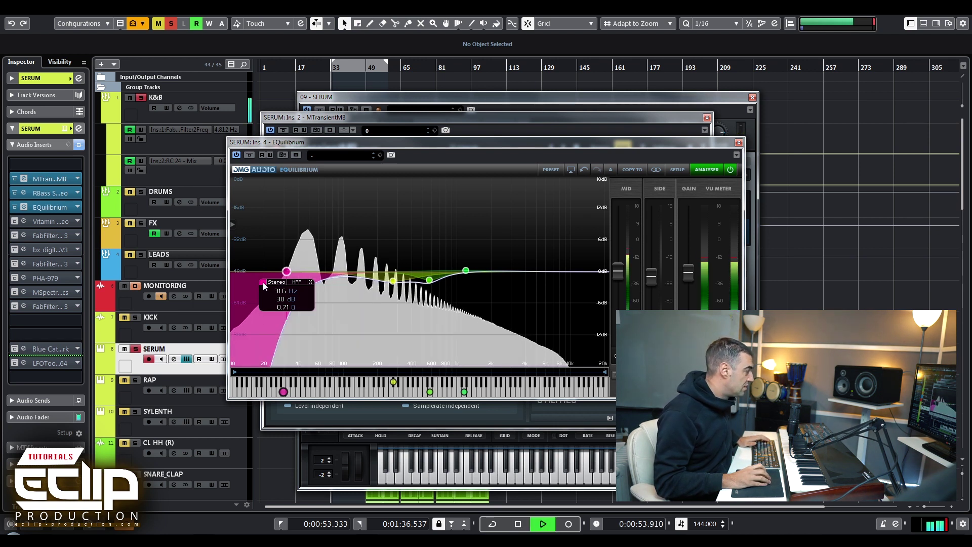
{"action": "left_click", "coordinate": [264, 286]}
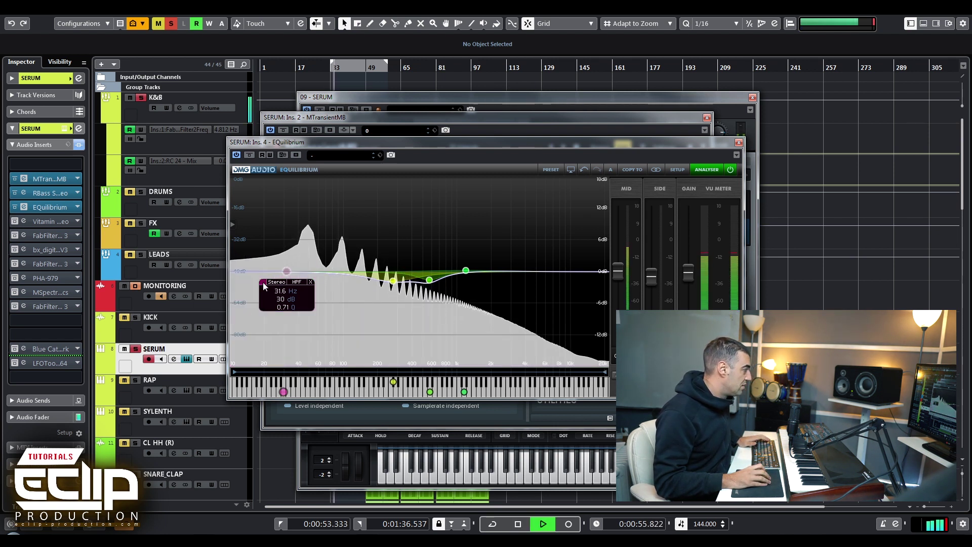
{"action": "left_click", "coordinate": [264, 285]}
{"action": "key", "text": "space"}
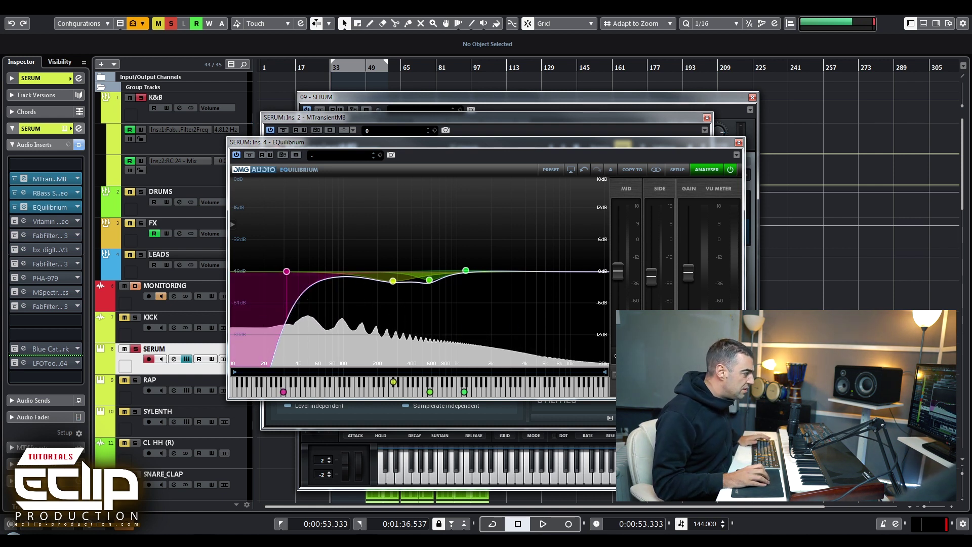
{"action": "key", "text": "space"}
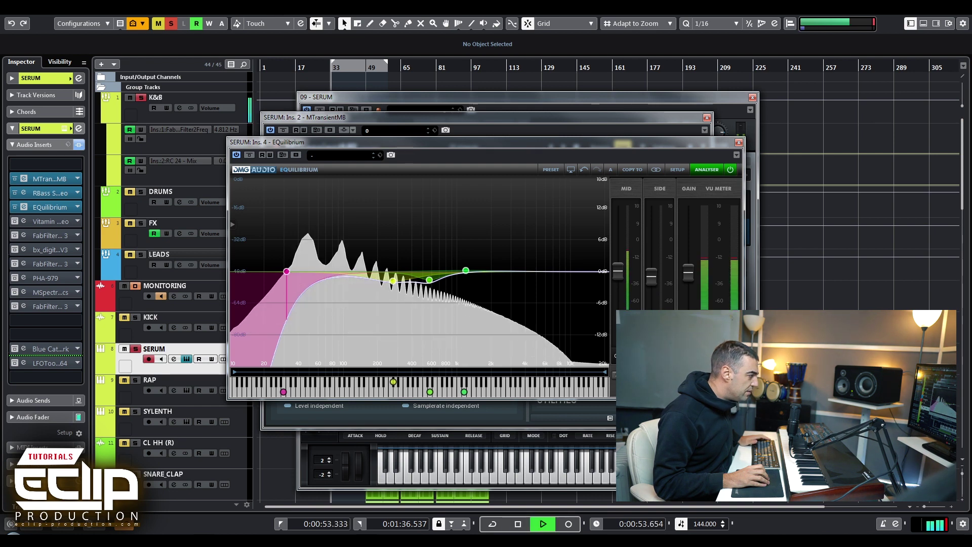
{"action": "key", "text": "space"}
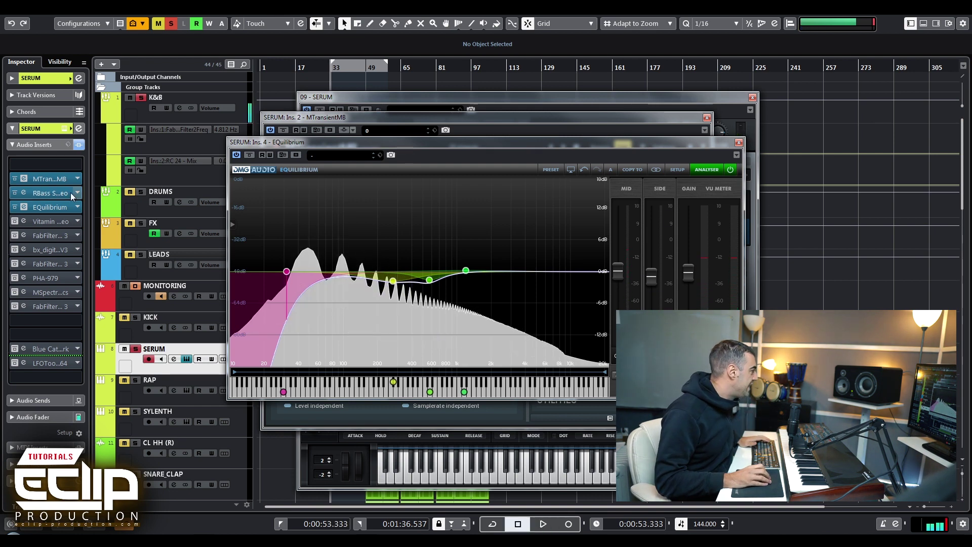
Step: Reactivate the Vitamin Stereo and first FabFilter Pro-Q 3 inserts on the SERUM track with their windows open
{"action": "left_click", "coordinate": [23, 222]}
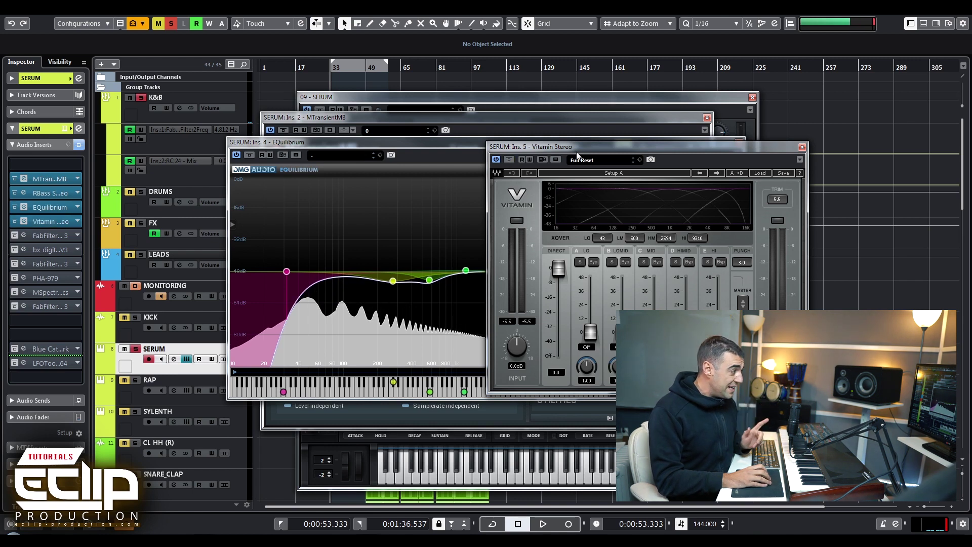
{"action": "left_click_drag", "start_coordinate": [577, 150], "coordinate": [467, 157]}
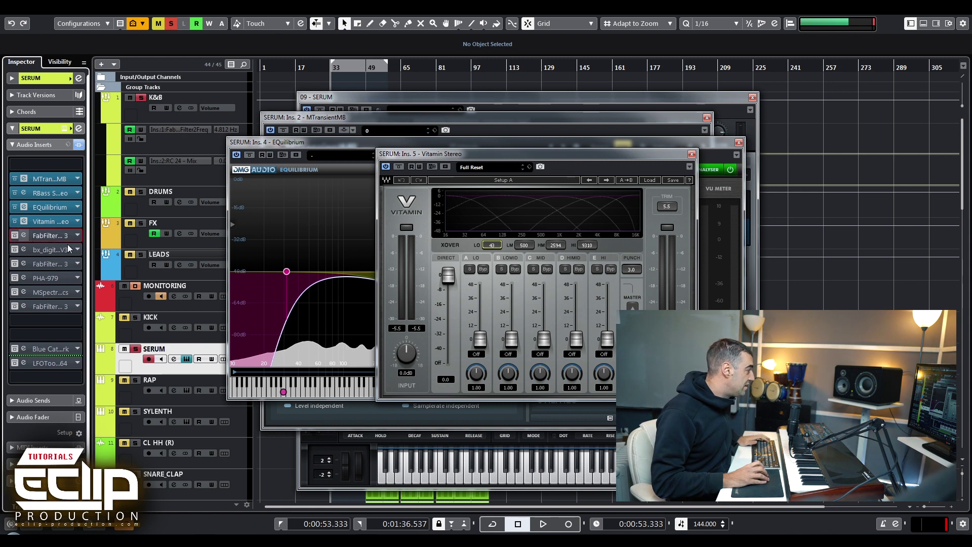
{"action": "left_click", "coordinate": [51, 236]}
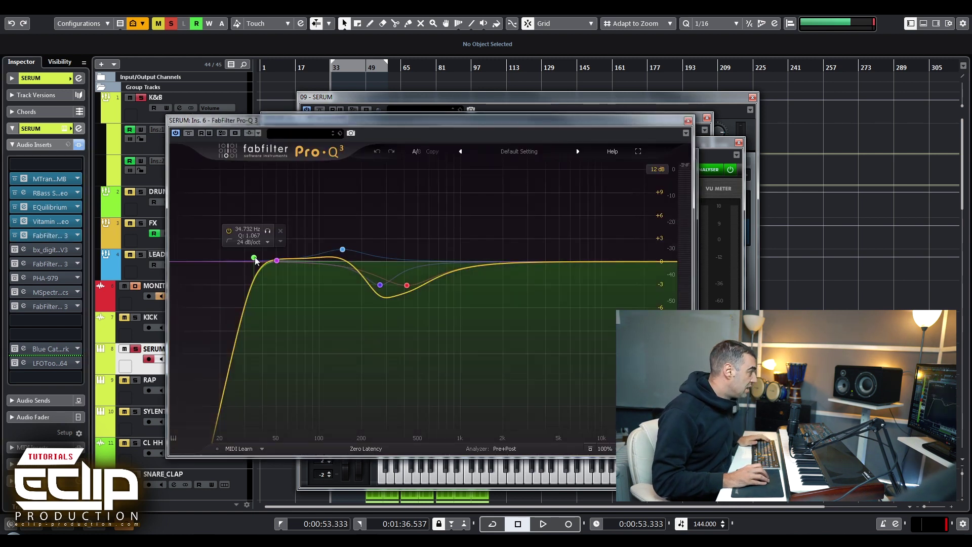
Step: Inspect the low-cut band, the low-mid bell boost and the two bell cuts in FabFilter Pro-Q 3
{"action": "left_click", "coordinate": [254, 259]}
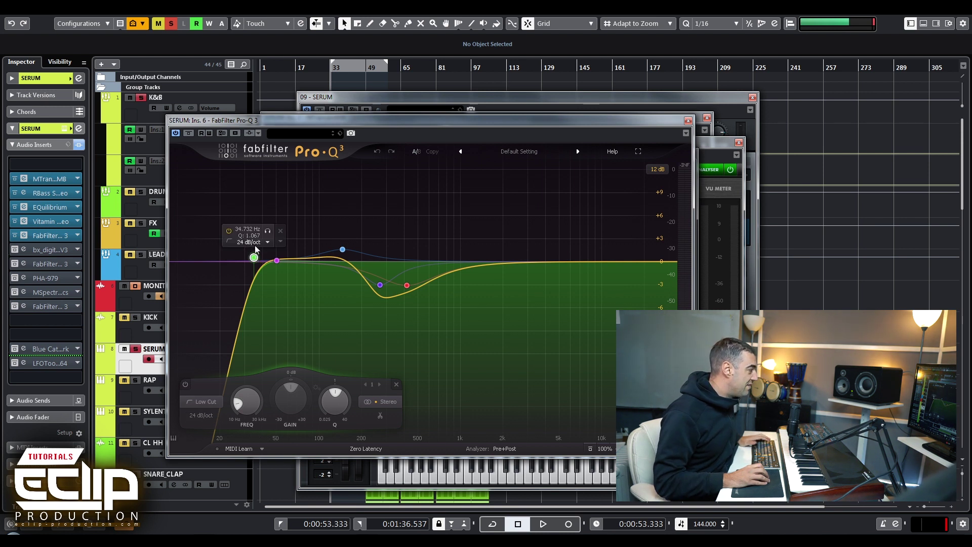
{"action": "left_click", "coordinate": [342, 250]}
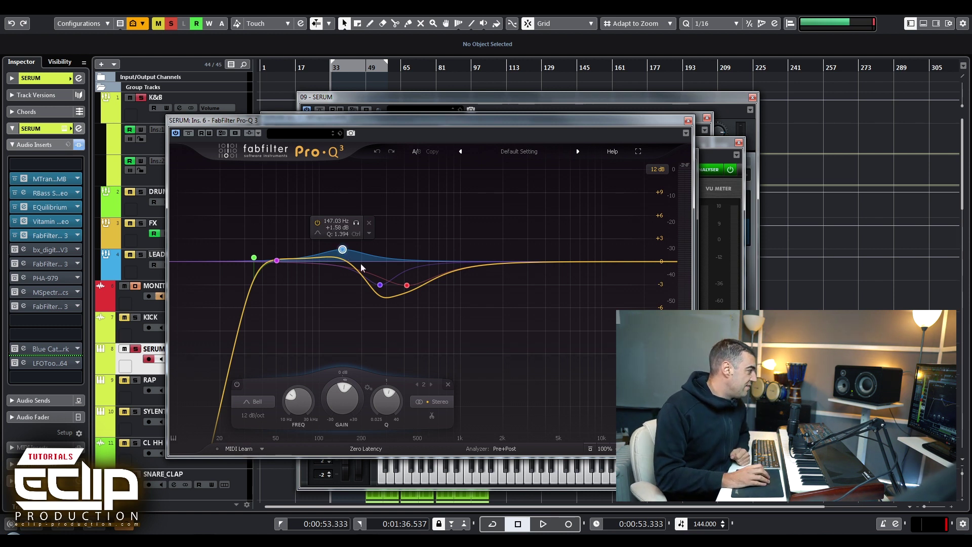
{"action": "left_click", "coordinate": [380, 284]}
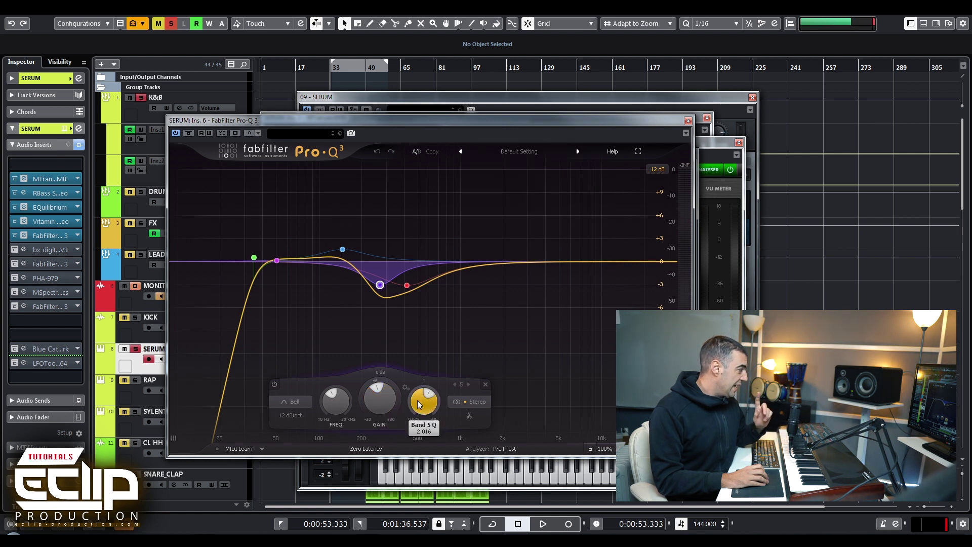
{"action": "left_click", "coordinate": [408, 286]}
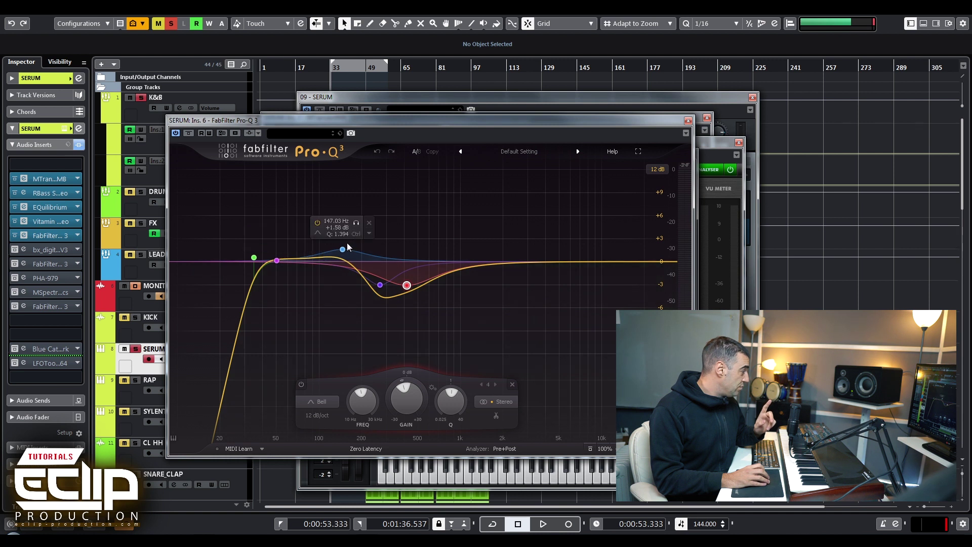
Step: Inspect the slight bell boost near 50 Hz and the Q of the upper bell cut in the first FabFilter Pro-Q 3
{"action": "left_click", "coordinate": [276, 261]}
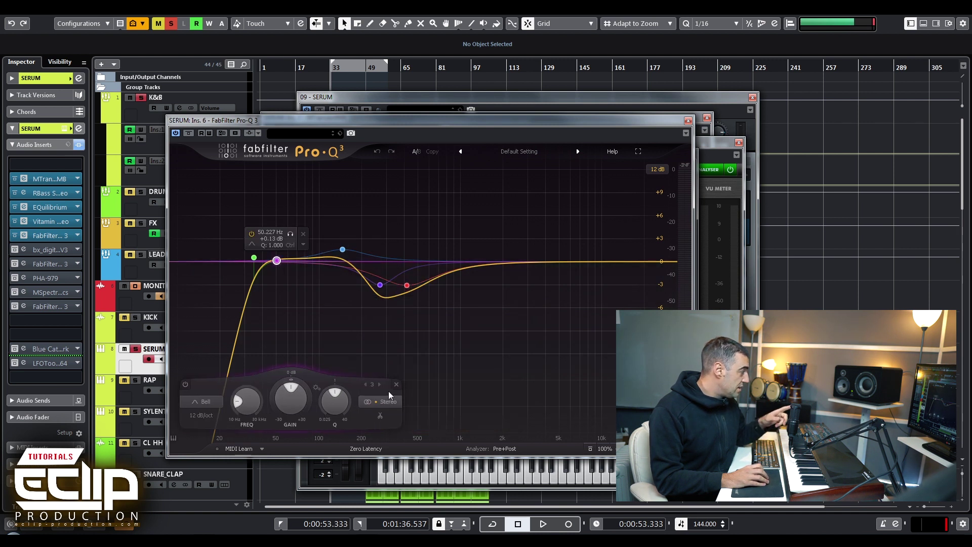
{"action": "left_click", "coordinate": [407, 287]}
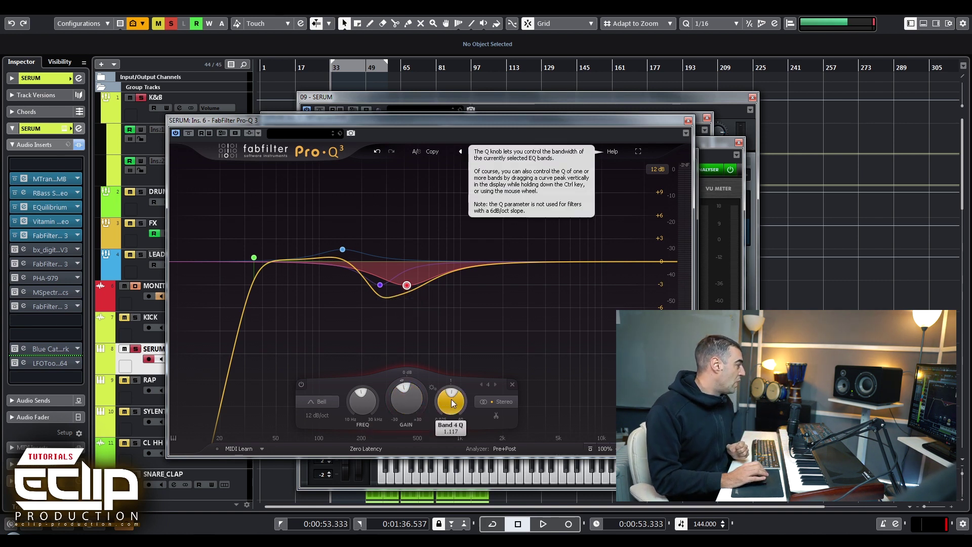
Step: Reactivate the bx_digital V3 and second FabFilter Pro-Q 3 inserts, closing the bx_digital window and repositioning the Pro-Q 3 window
{"action": "left_click", "coordinate": [23, 249]}
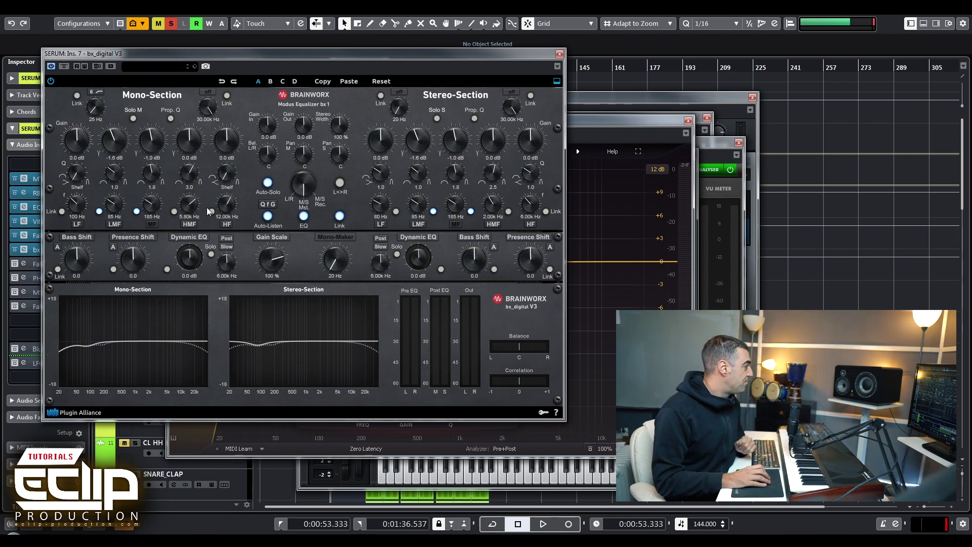
{"action": "left_click", "coordinate": [560, 54]}
{"action": "left_click", "coordinate": [27, 265]}
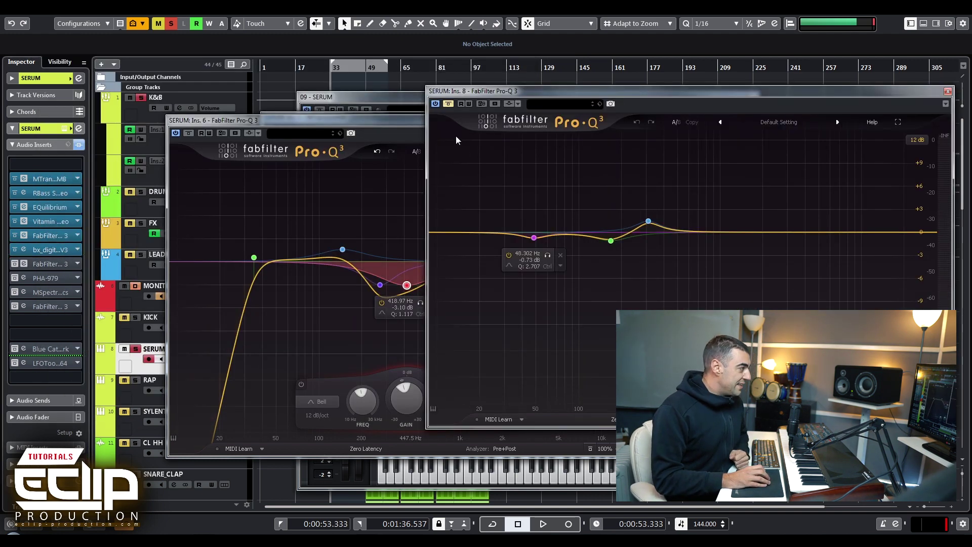
{"action": "left_click_drag", "start_coordinate": [535, 102], "coordinate": [408, 107]}
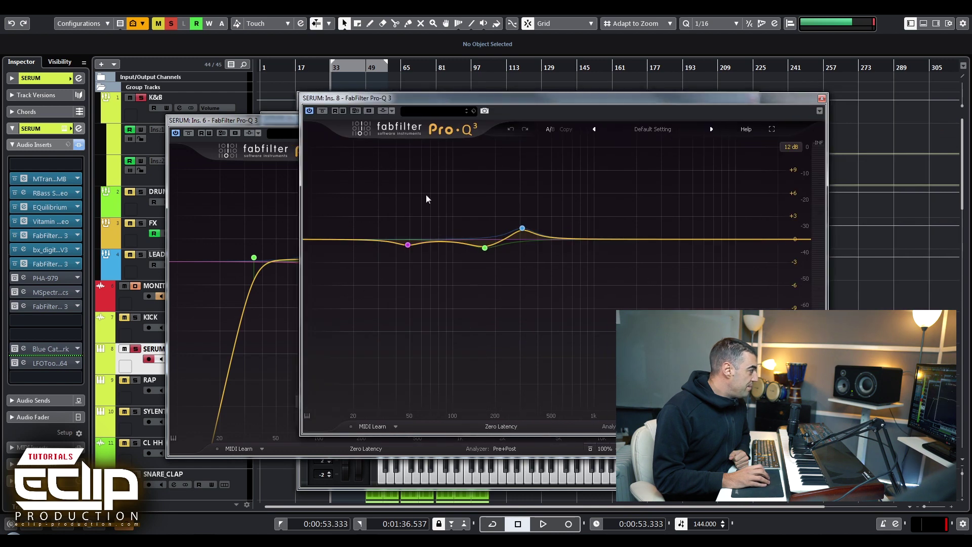
Step: Inspect the frequency, gain and Q of the two bell cuts and the bell boost in the second FabFilter Pro-Q 3
{"action": "left_click", "coordinate": [408, 245]}
{"action": "mouse_move", "coordinate": [424, 382]}
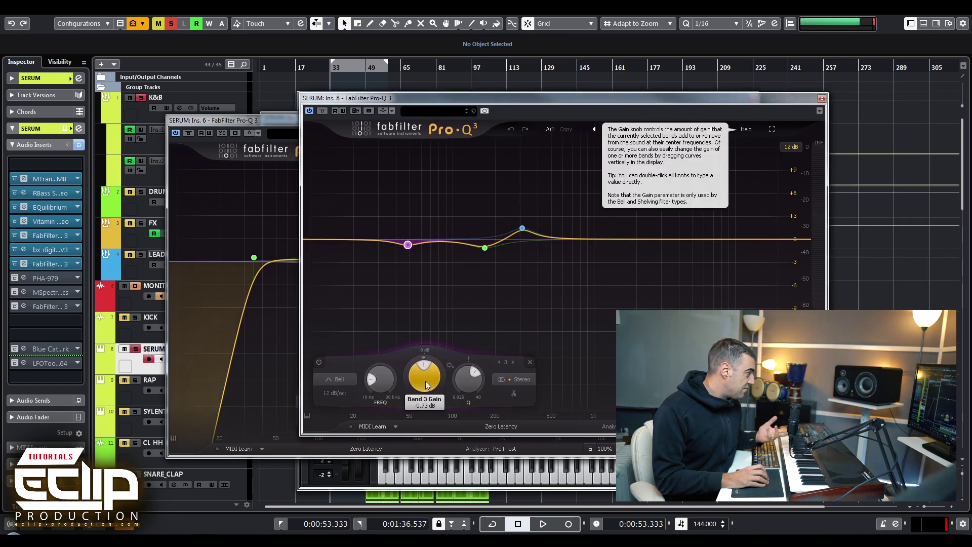
{"action": "mouse_move", "coordinate": [471, 380]}
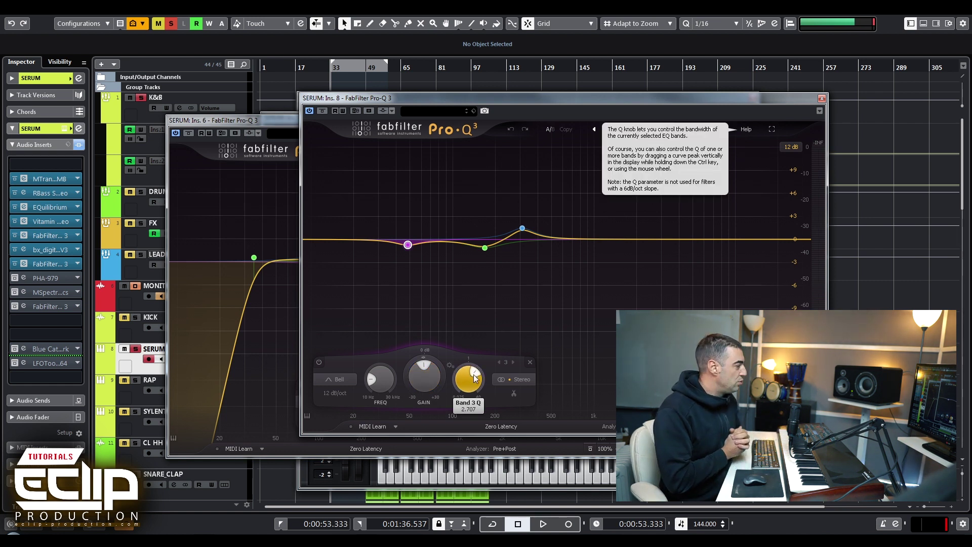
{"action": "left_click", "coordinate": [485, 247]}
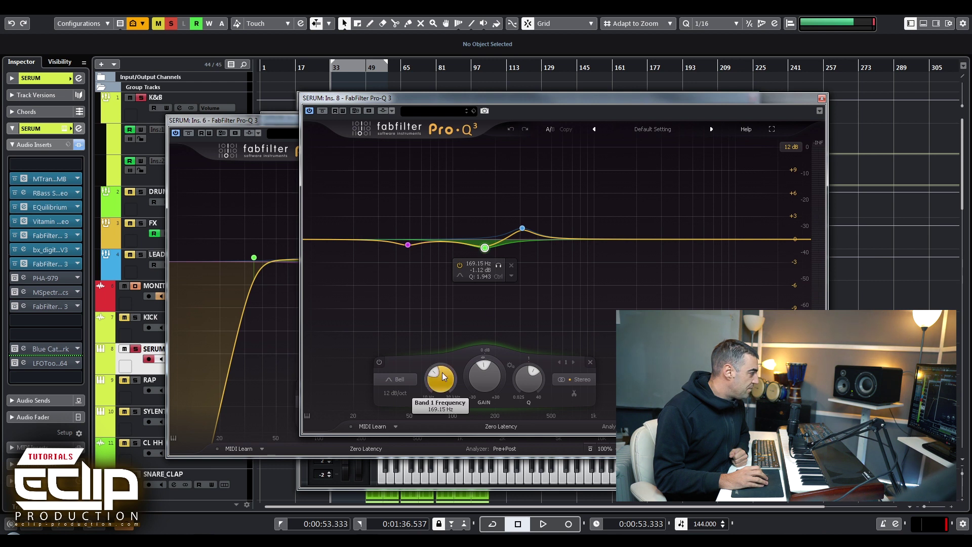
{"action": "mouse_move", "coordinate": [524, 374]}
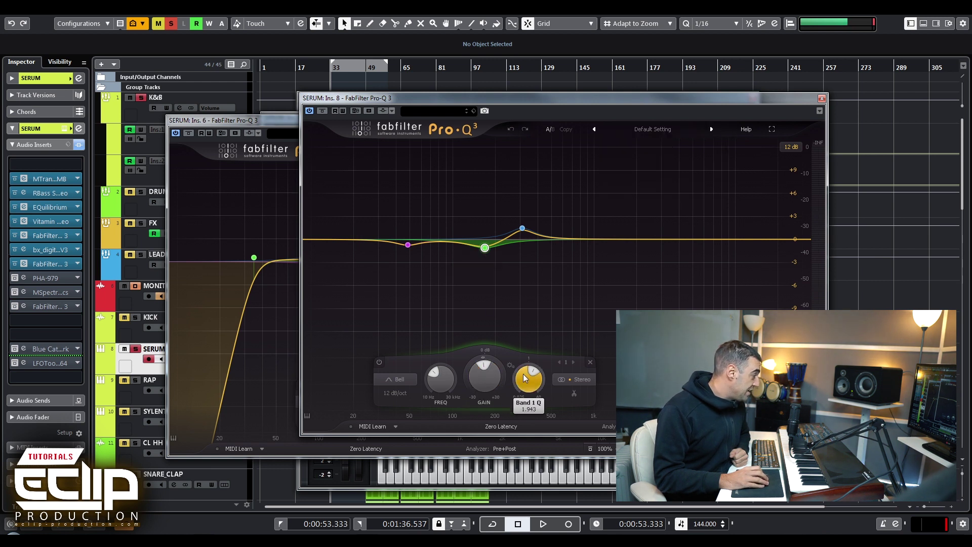
{"action": "left_click", "coordinate": [522, 228]}
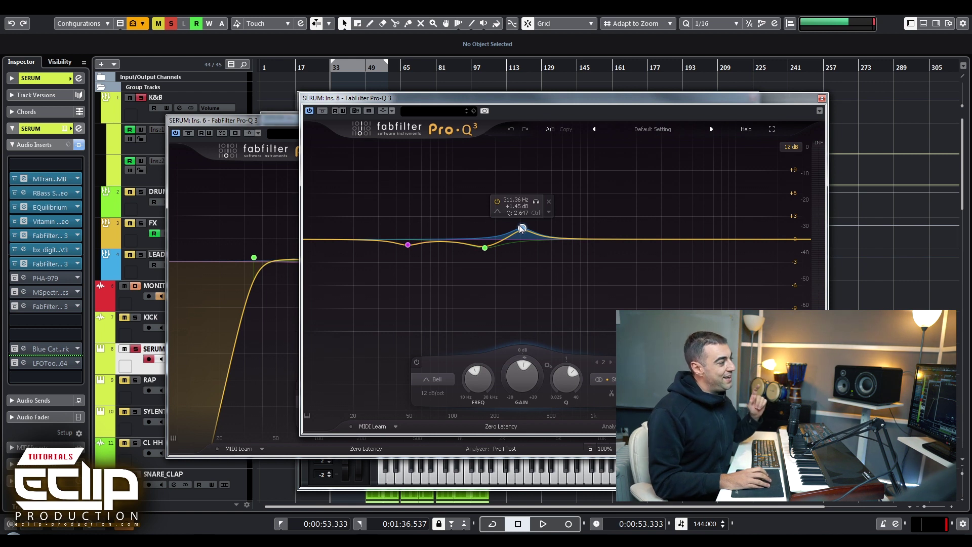
{"action": "mouse_move", "coordinate": [526, 385]}
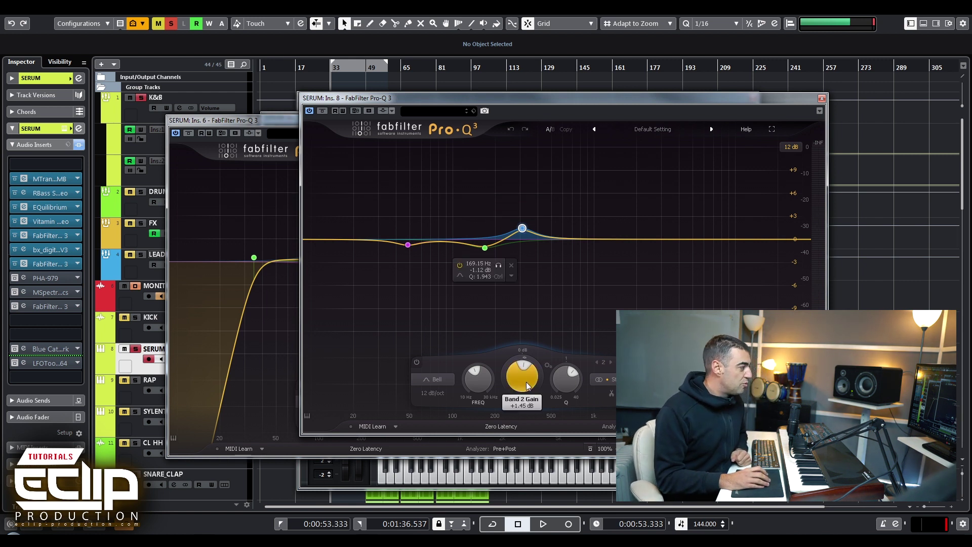
{"action": "mouse_move", "coordinate": [568, 384]}
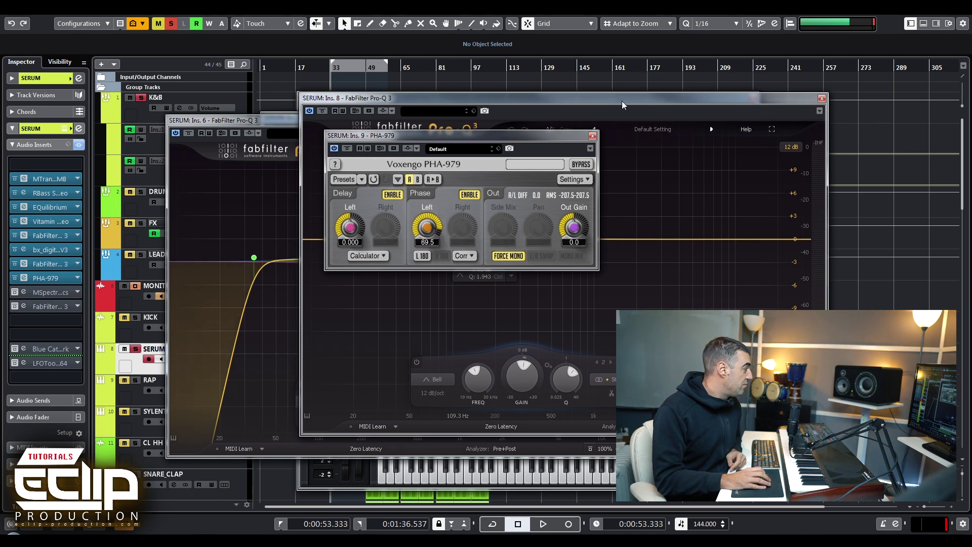
Step: Reactivate the PHA-979 and MSpectralDynamics inserts, closing the PHA-979 window, and bring the Serum window forward to point out its master level
{"action": "left_click", "coordinate": [592, 136]}
{"action": "left_click", "coordinate": [23, 293]}
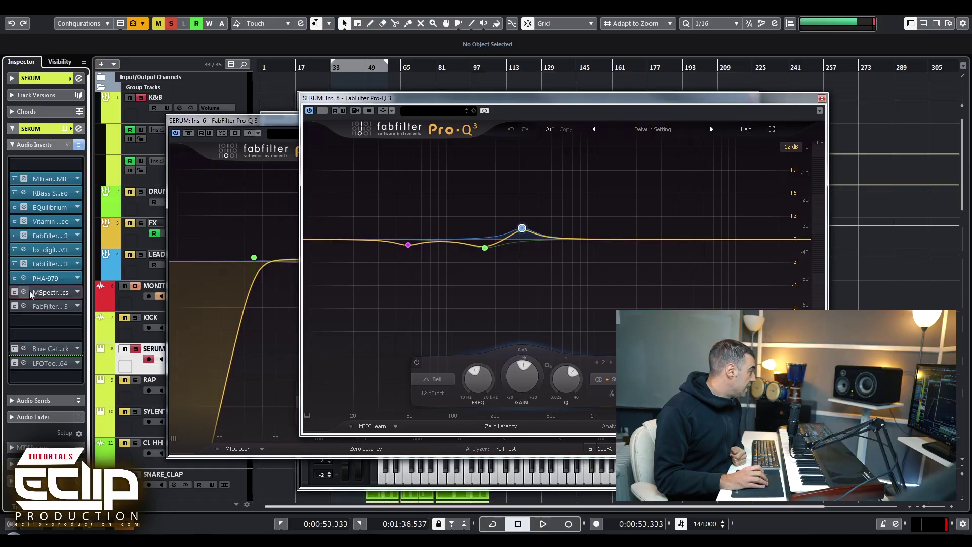
{"action": "left_click", "coordinate": [23, 292]}
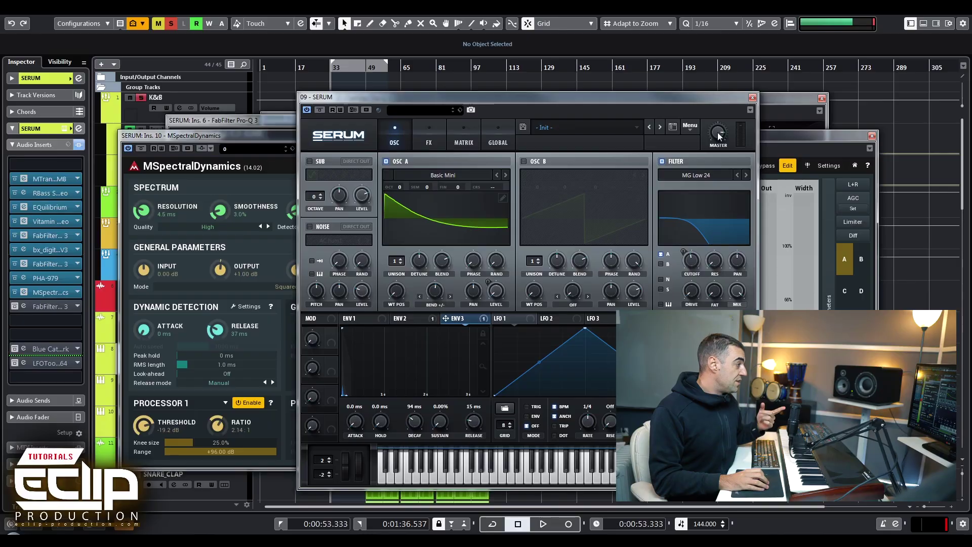
{"action": "mouse_move", "coordinate": [719, 135]}
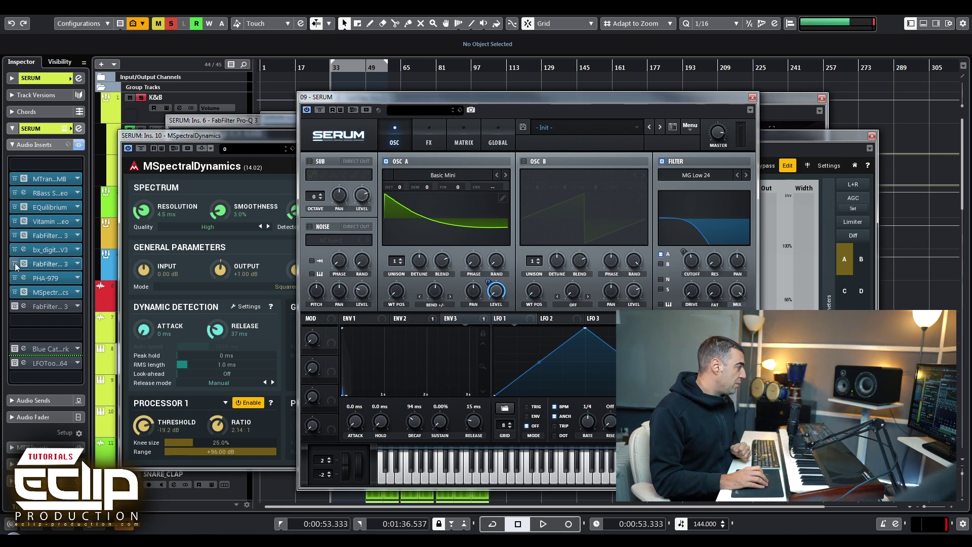
Step: Reactivate the third FabFilter Pro-Q 3 insert and disable its three narrow low-frequency bell cuts
{"action": "left_click", "coordinate": [48, 306]}
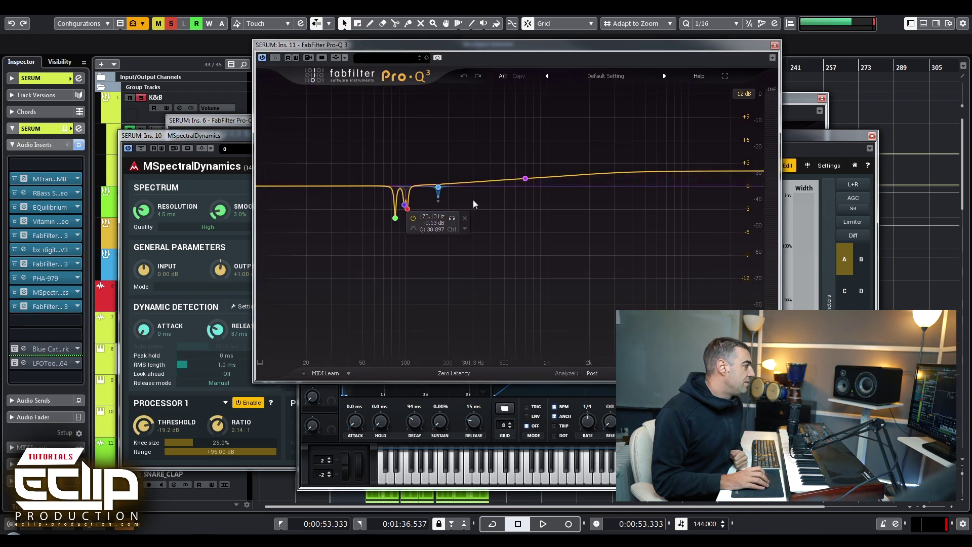
{"action": "left_click", "coordinate": [404, 204]}
{"action": "left_click", "coordinate": [295, 308]}
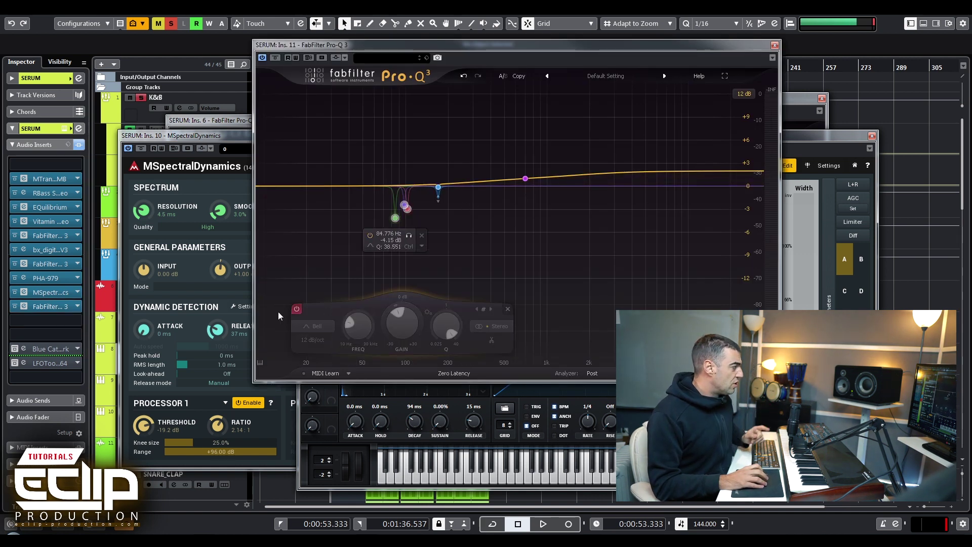
Step: Inspect the frequency, gain and Q of the wide high shelf in the third FabFilter Pro-Q 3
{"action": "left_click", "coordinate": [525, 178]}
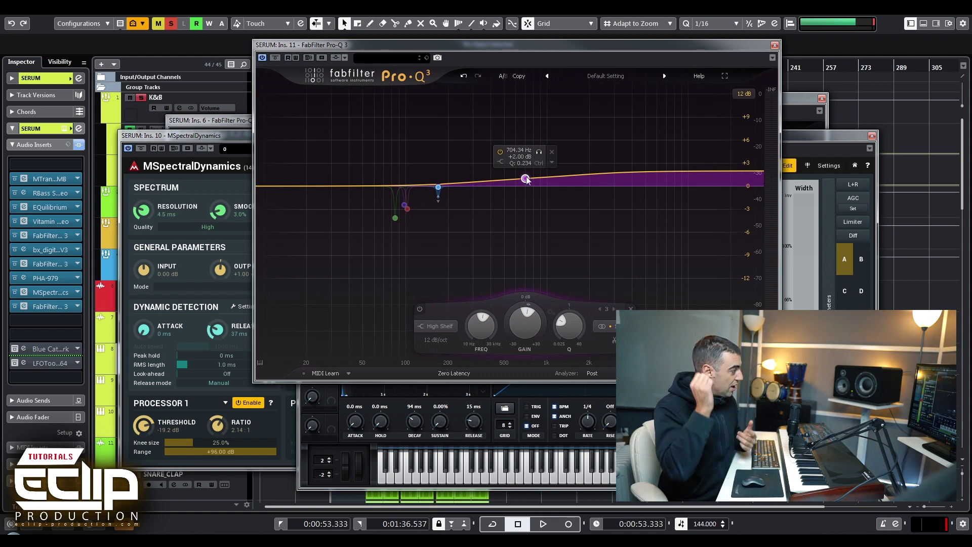
{"action": "mouse_move", "coordinate": [478, 334]}
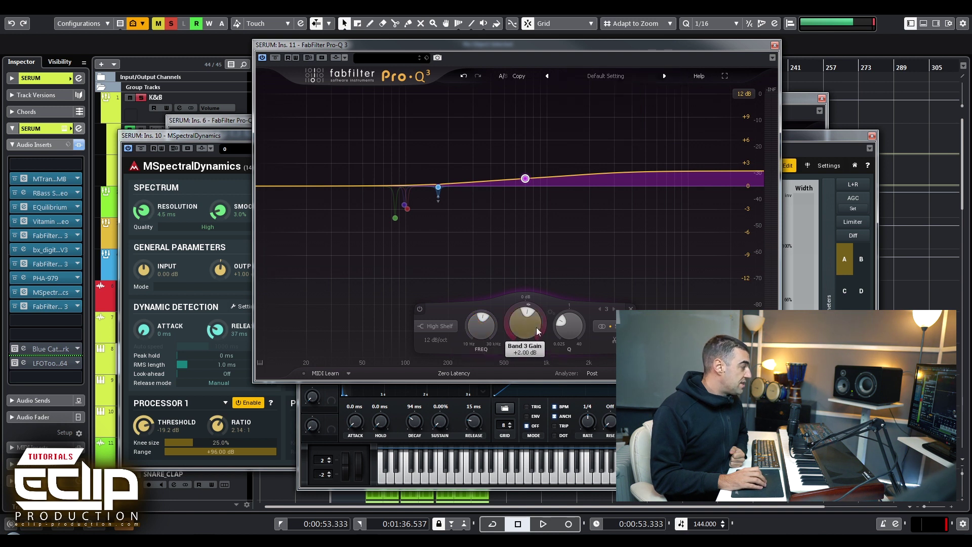
{"action": "mouse_move", "coordinate": [570, 332]}
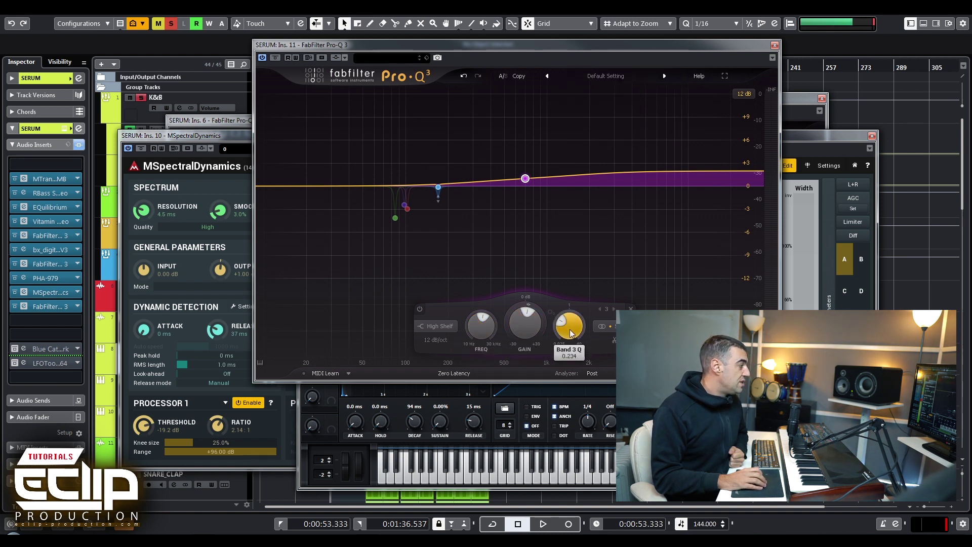
{"action": "mouse_move", "coordinate": [535, 170]}
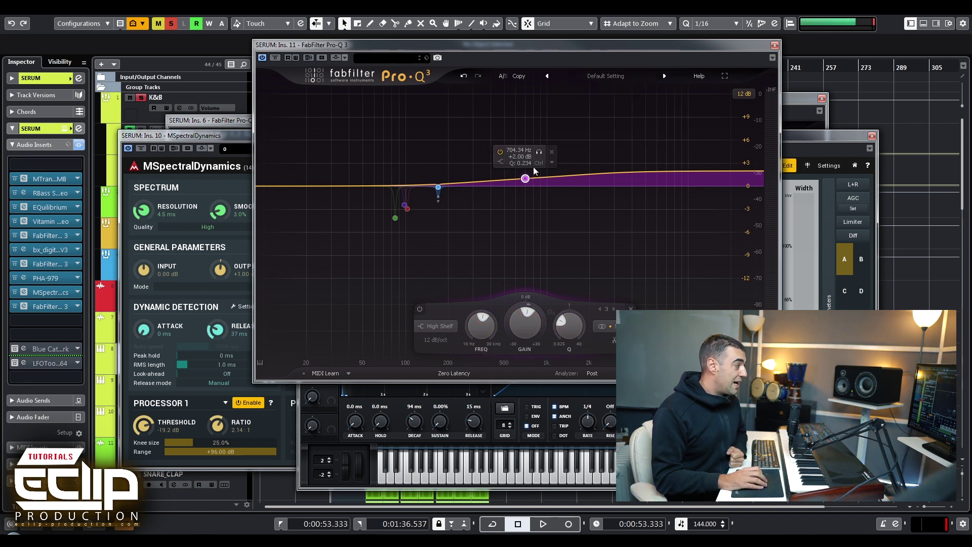
Step: Close the third Pro-Q 3 window and reactivate the LFOTool insert, closing its window after viewing the curve
{"action": "left_click", "coordinate": [24, 306]}
{"action": "left_click", "coordinate": [23, 363]}
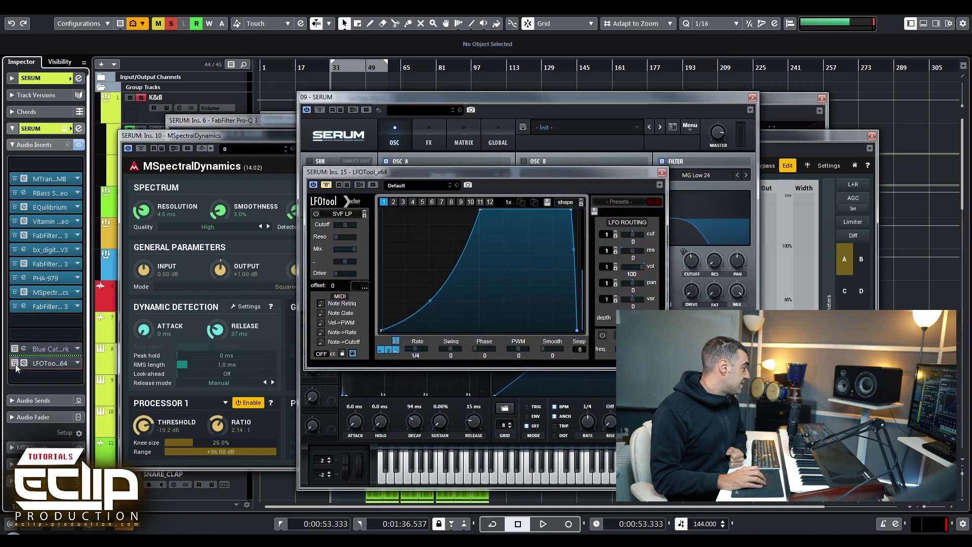
{"action": "left_click", "coordinate": [661, 172]}
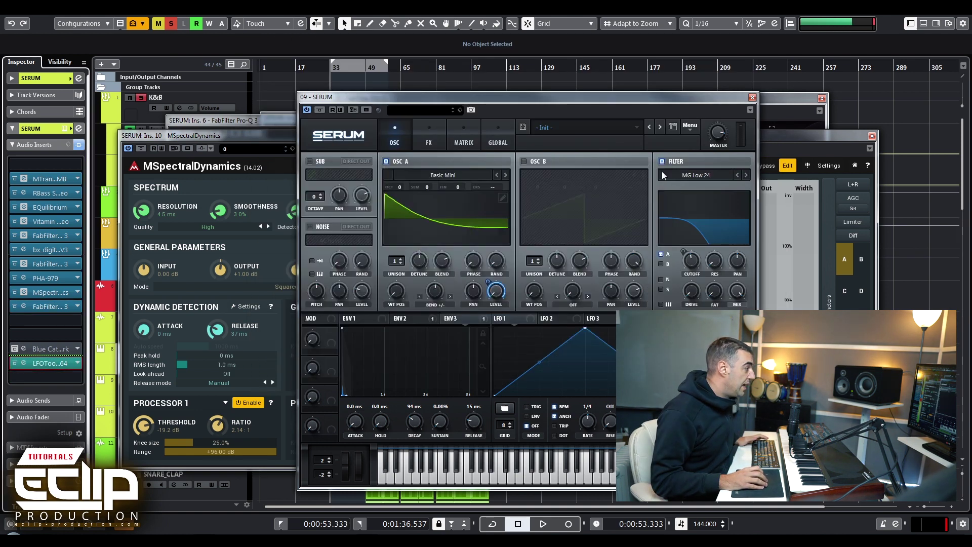
Step: Close the remaining Serum, MSpectralDynamics, FabFilter Pro-Q 3, EQuilibrium, Vitamin and MTransientMB windows
{"action": "left_click", "coordinate": [752, 98]}
{"action": "left_click", "coordinate": [872, 136]}
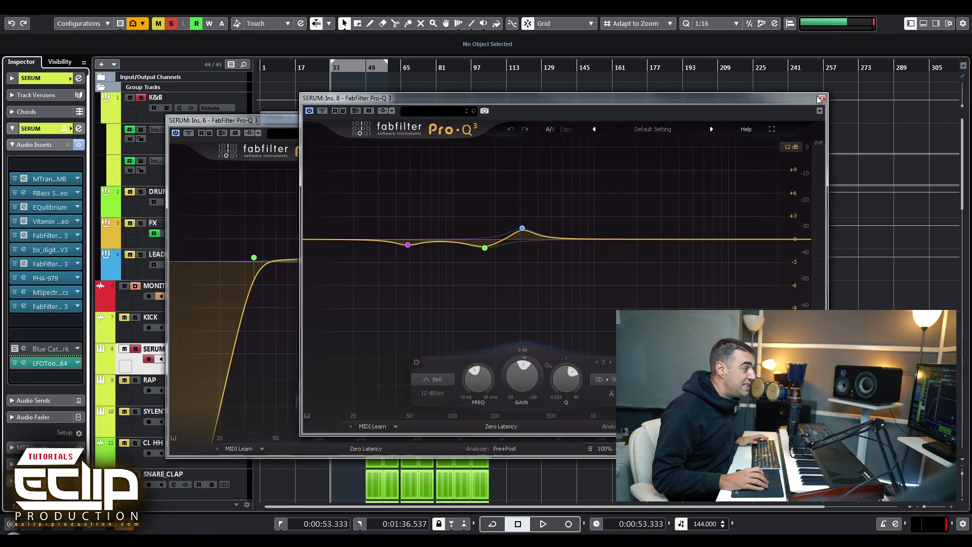
{"action": "left_click", "coordinate": [822, 98]}
{"action": "left_click", "coordinate": [689, 121]}
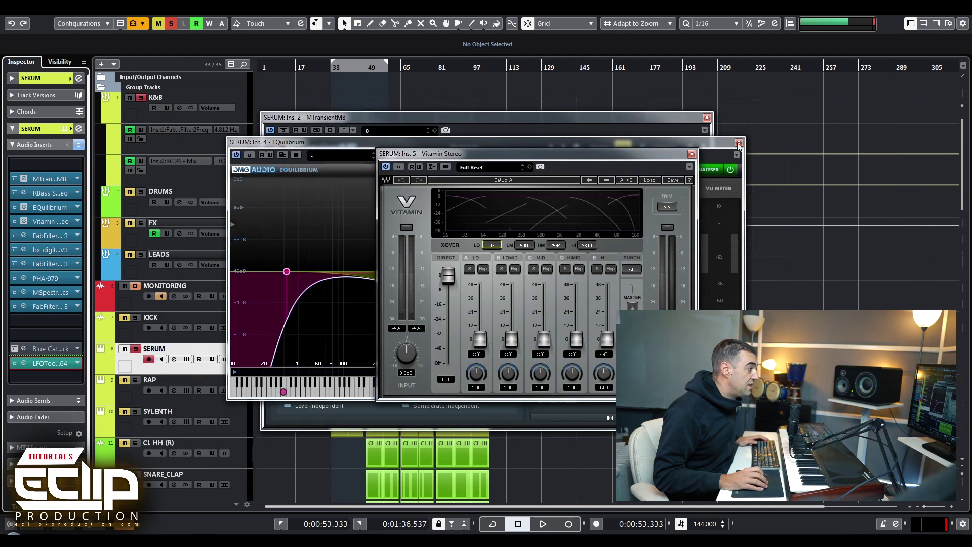
{"action": "left_click", "coordinate": [739, 143]}
{"action": "left_click", "coordinate": [692, 154]}
{"action": "left_click", "coordinate": [707, 118]}
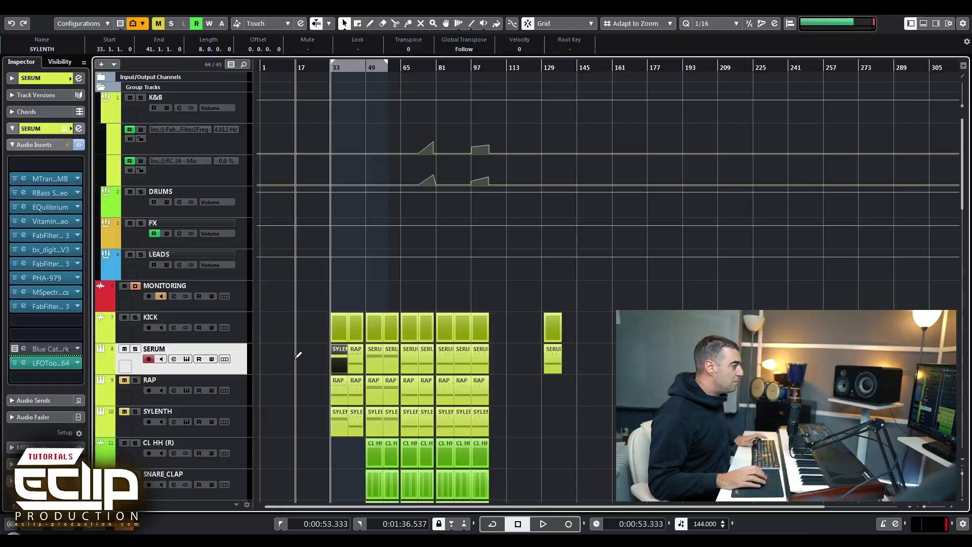
Step: View the notes of the SERUM track's first MIDI part in the key editor and return to the arrangement
{"action": "double_click", "coordinate": [336, 364]}
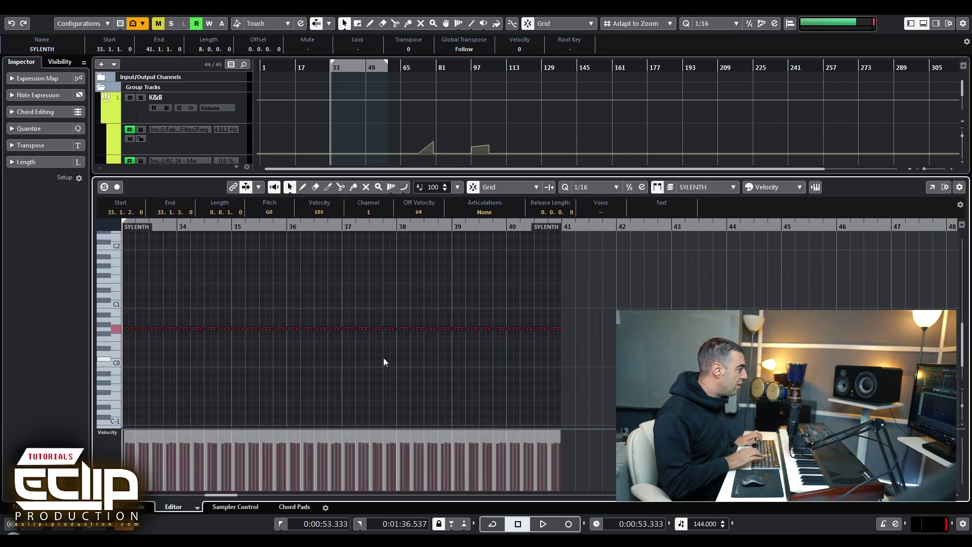
{"action": "key", "text": "Return"}
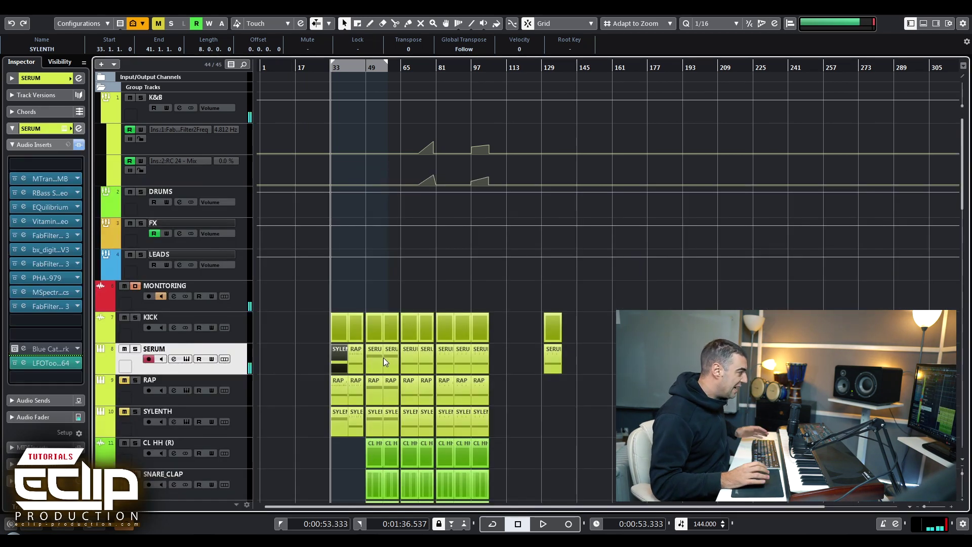
Step: Solo the SERUM track, enlarge the arrangement around bar 33 and audition the bass
{"action": "key", "text": "s"}
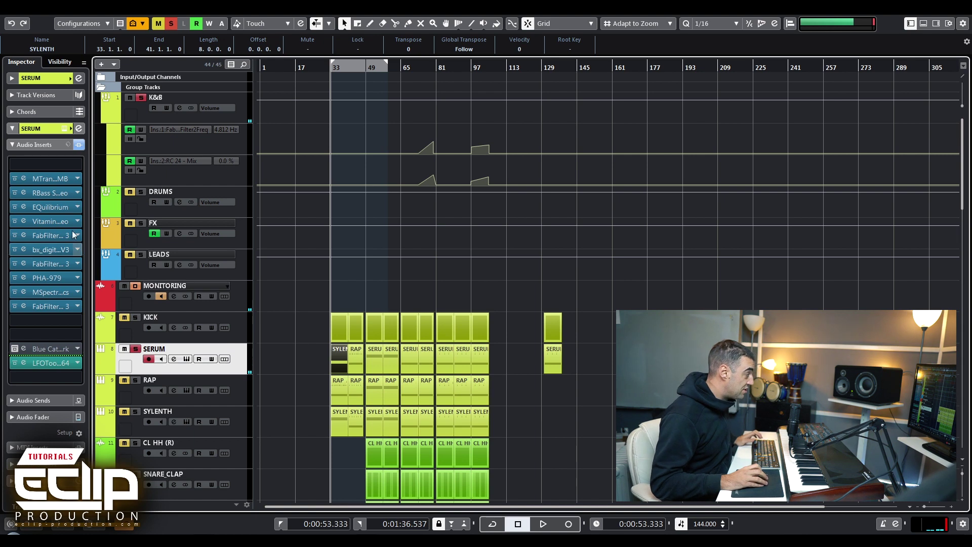
{"action": "scroll", "coordinate": [424, 355], "scroll_direction": "up", "scroll_amount": 3}
{"action": "scroll", "coordinate": [427, 344], "scroll_direction": "up", "scroll_amount": 2}
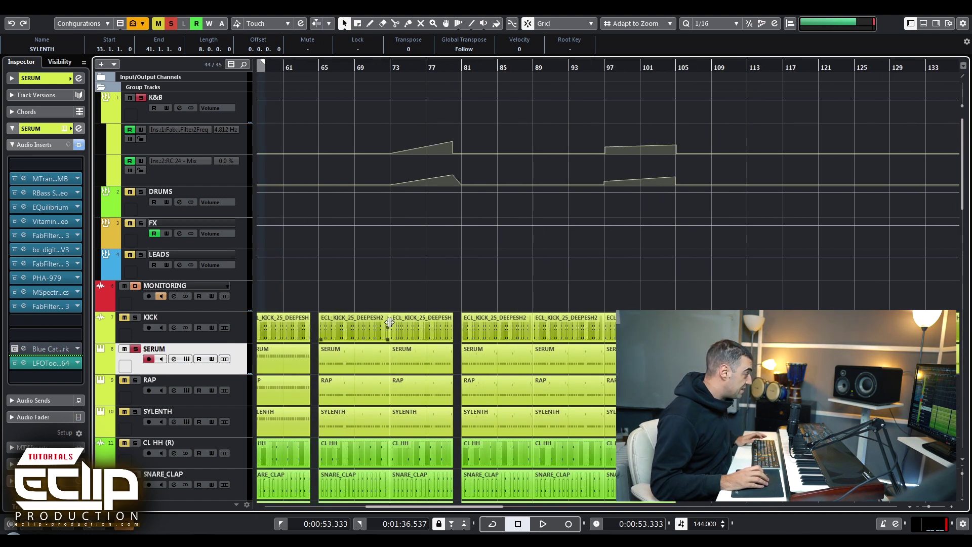
{"action": "key", "text": "space"}
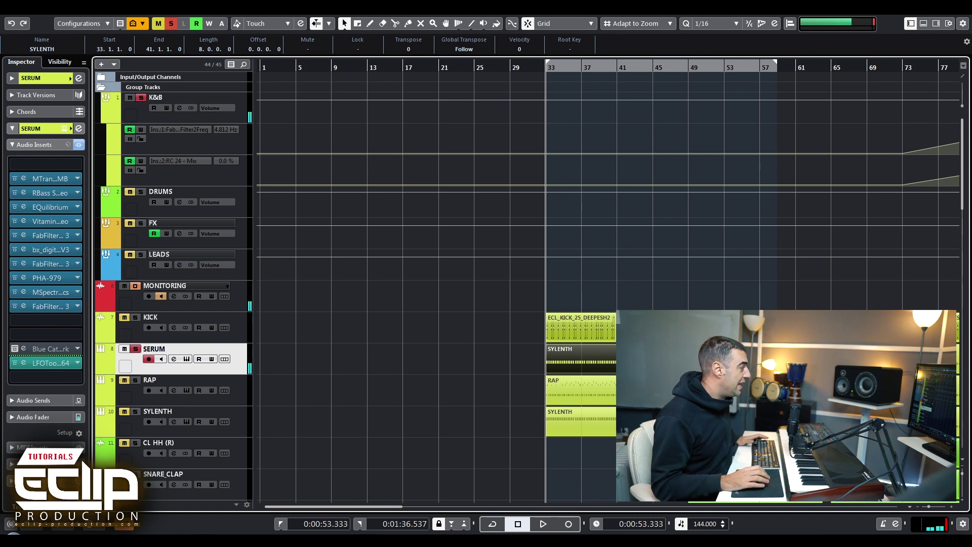
{"action": "key", "text": "space"}
{"action": "key", "text": "space"}
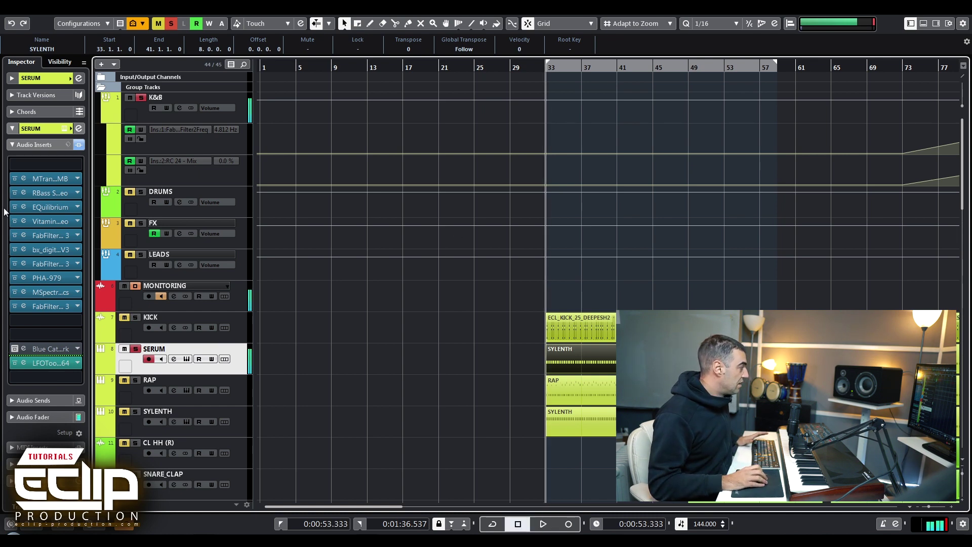
Step: Open MTransientMB on the SERUM track and lower its first band crossover to slightly above 100 Hz during playback
{"action": "left_click", "coordinate": [24, 179]}
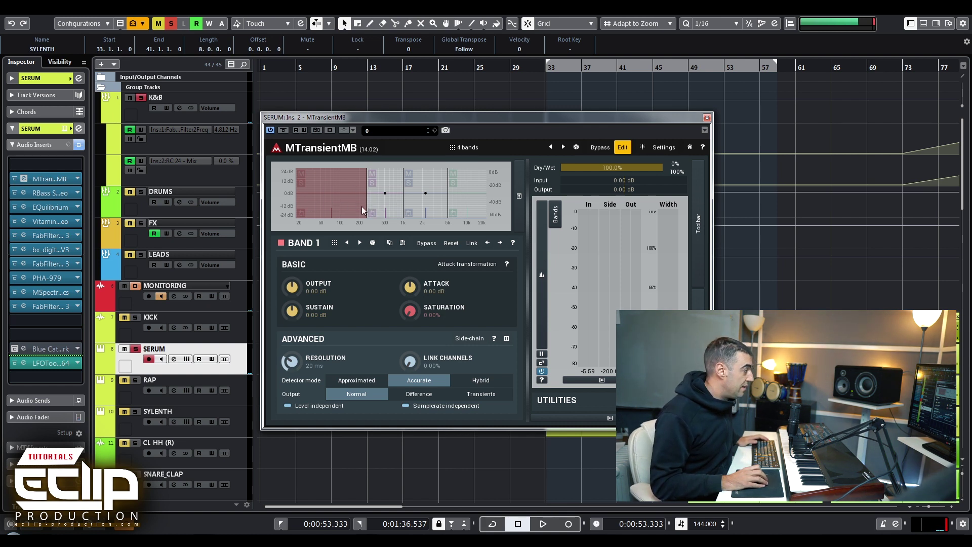
{"action": "key", "text": "space"}
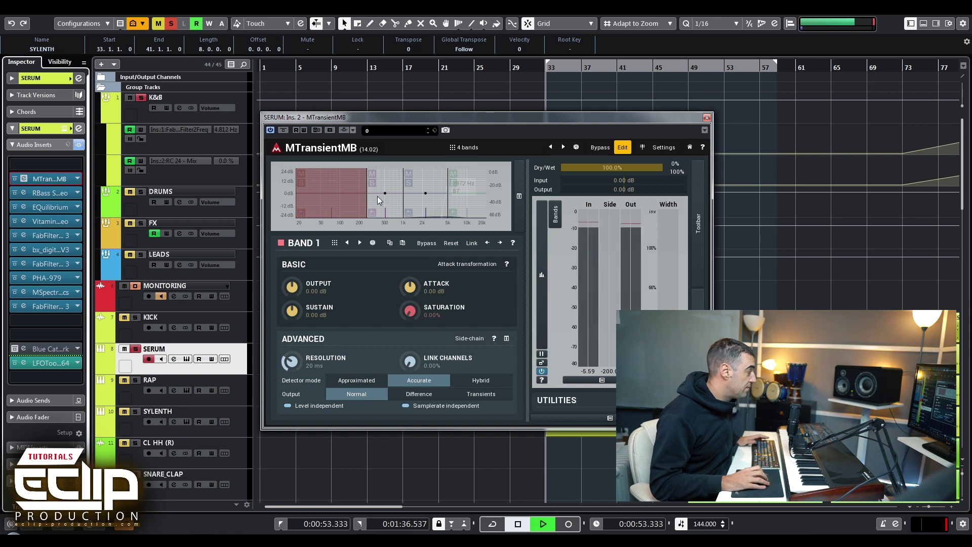
{"action": "left_click_drag", "start_coordinate": [368, 202], "coordinate": [345, 202]}
{"action": "key", "text": "space"}
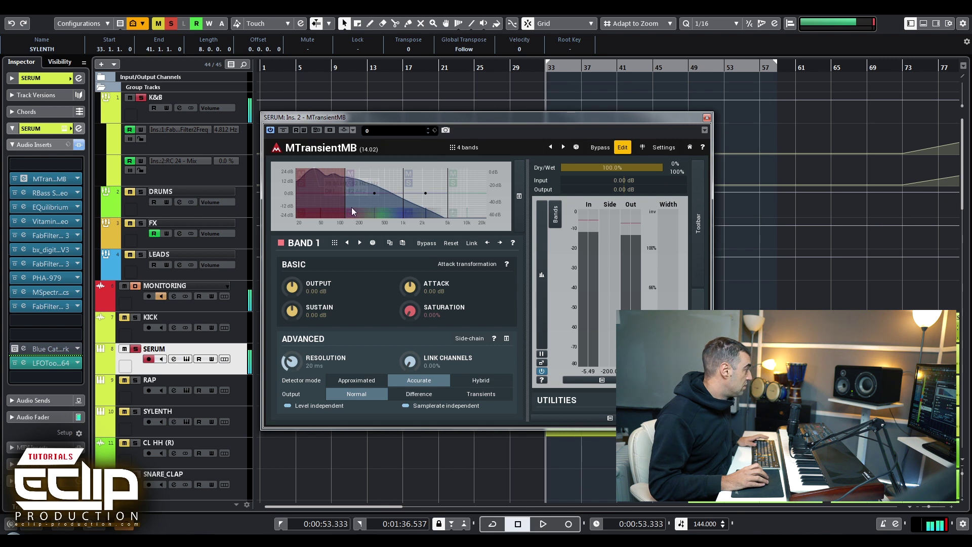
Step: Open RBass on the SERUM track and set its frequency to 90 Hz while auditioning the bass
{"action": "left_click", "coordinate": [23, 193]}
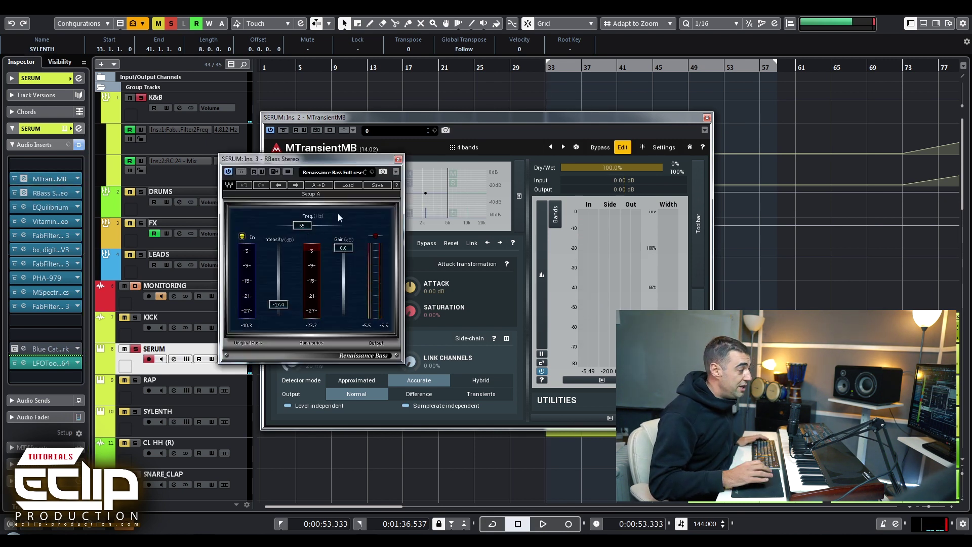
{"action": "key", "text": "space"}
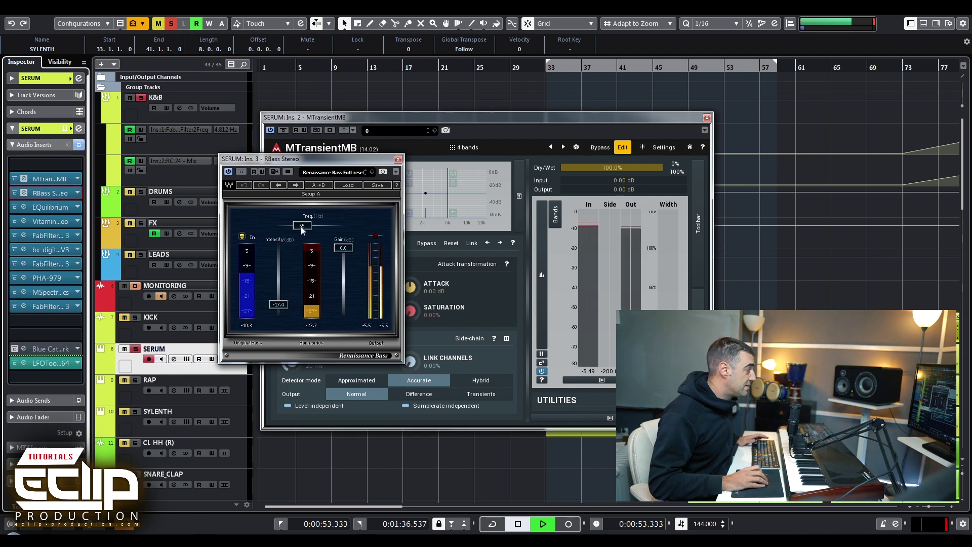
{"action": "left_click_drag", "start_coordinate": [301, 226], "coordinate": [305, 226]}
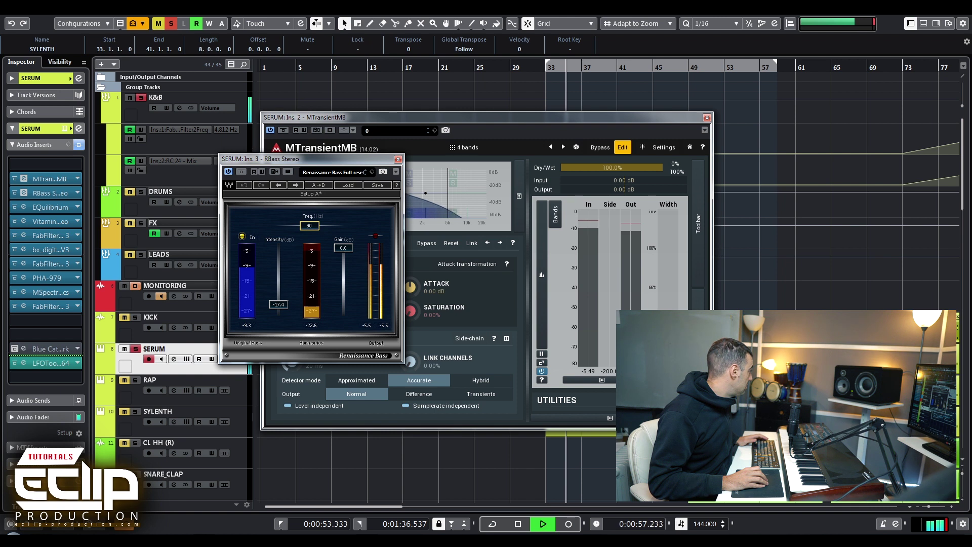
{"action": "key", "text": "space"}
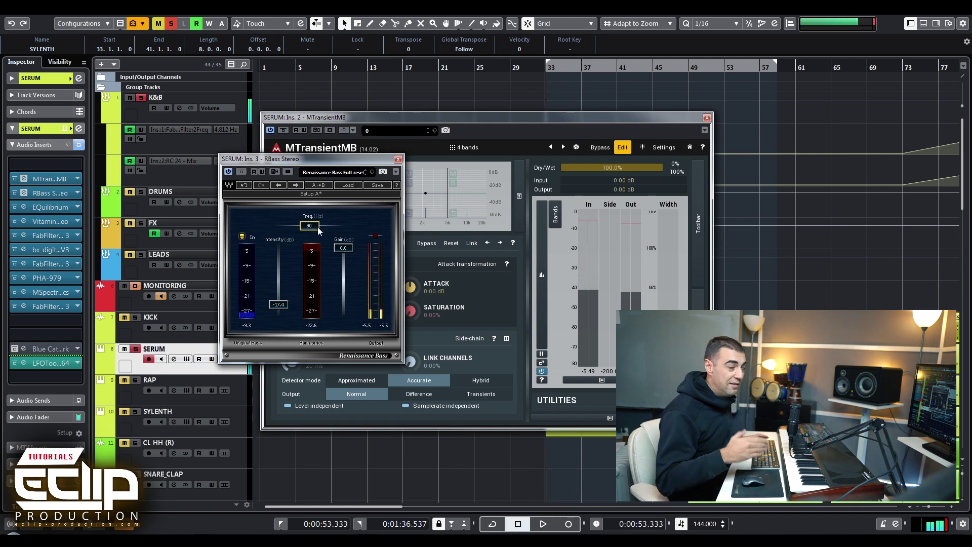
Step: Open Vitamin on the SERUM track and lower its LO crossover to 28 Hz during playback
{"action": "left_click", "coordinate": [66, 218]}
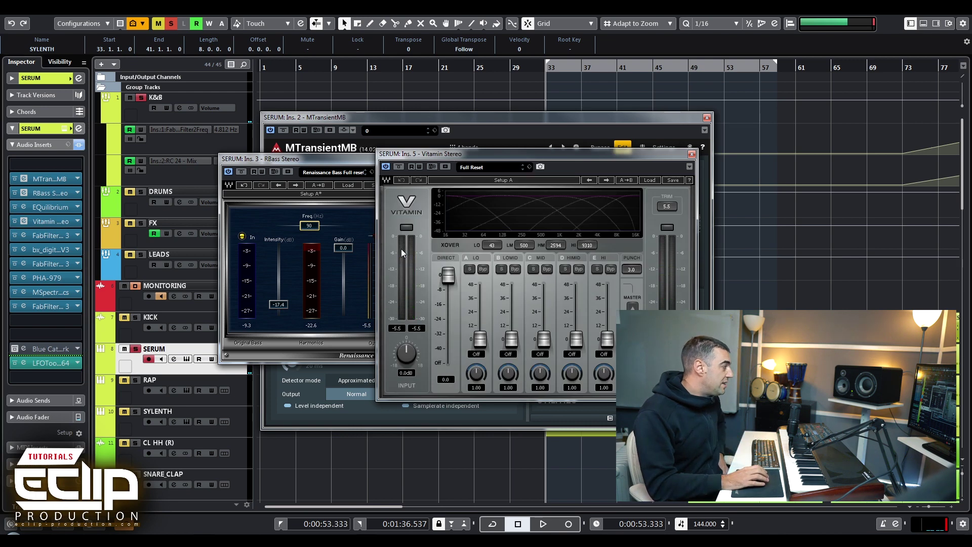
{"action": "key", "text": "space"}
{"action": "left_click_drag", "start_coordinate": [492, 245], "coordinate": [491, 266]}
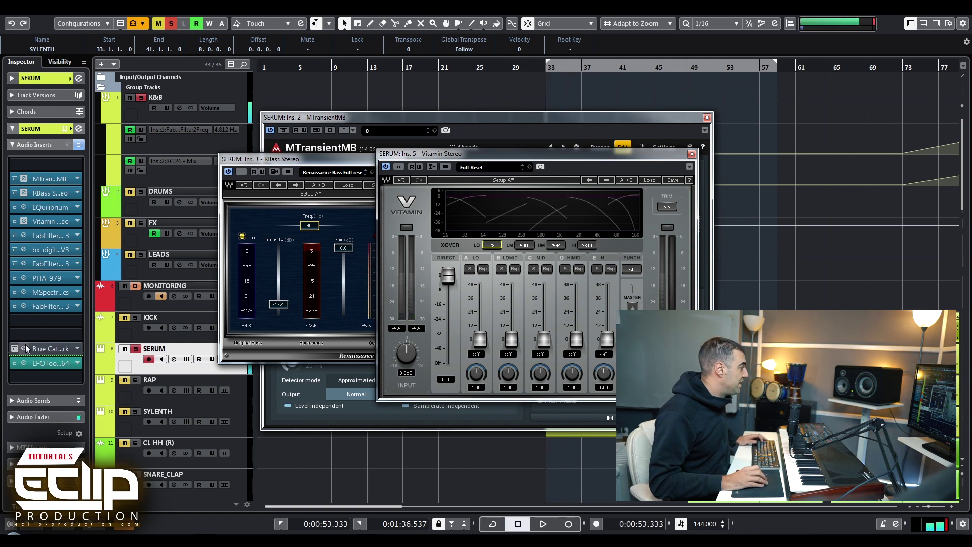
Step: Open PHA-979 on the SERUM track, solo KICK alongside it, and turn the left phase to about -86.7 during playback
{"action": "left_click", "coordinate": [33, 278]}
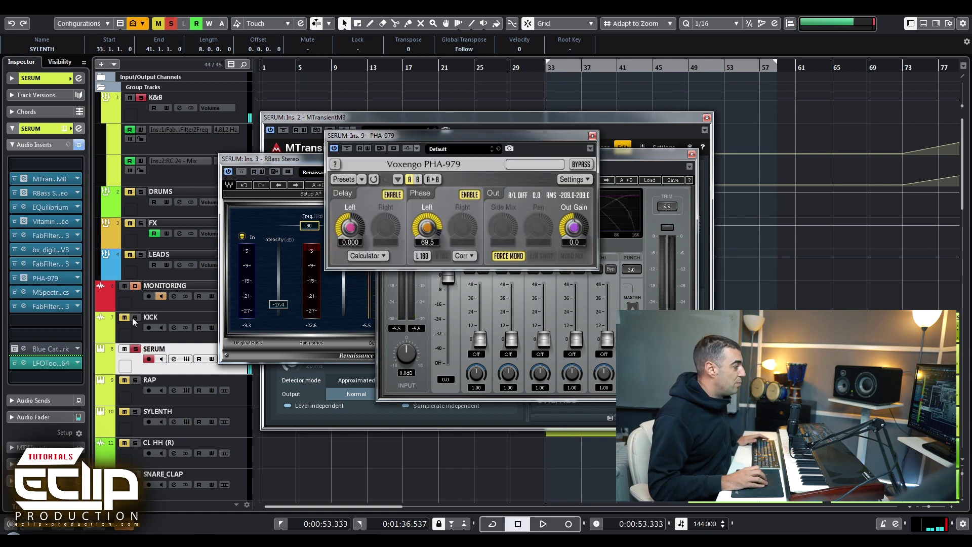
{"action": "left_click", "coordinate": [134, 317]}
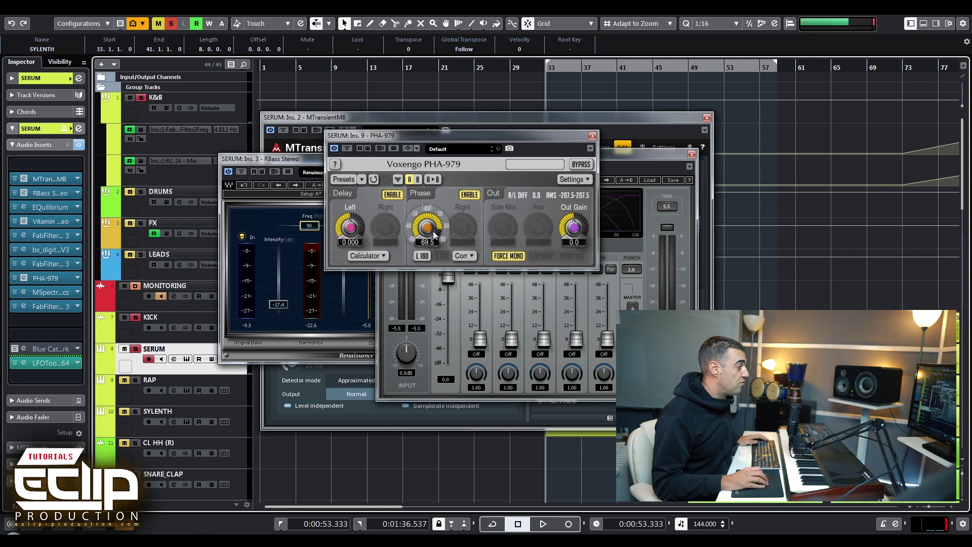
{"action": "key", "text": "space"}
{"action": "left_click_drag", "start_coordinate": [433, 228], "coordinate": [433, 232]}
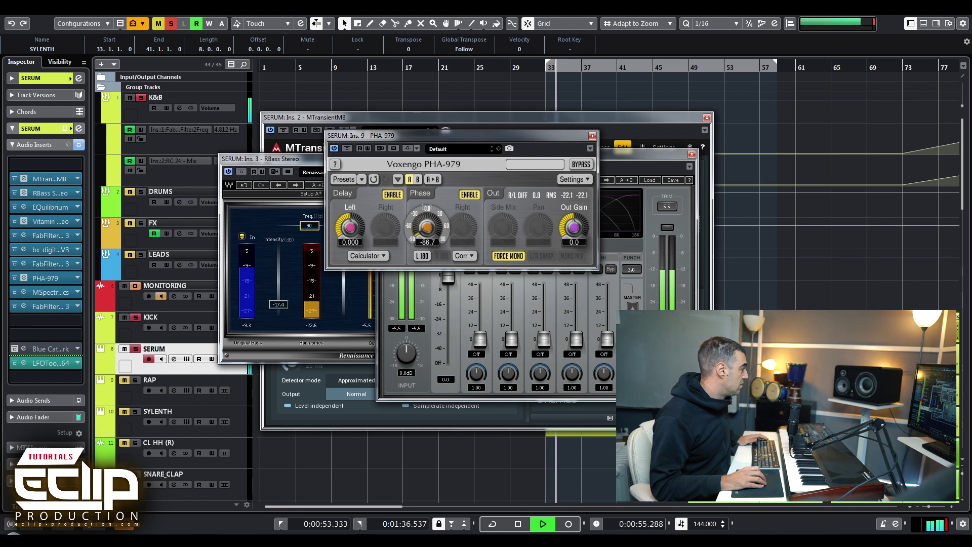